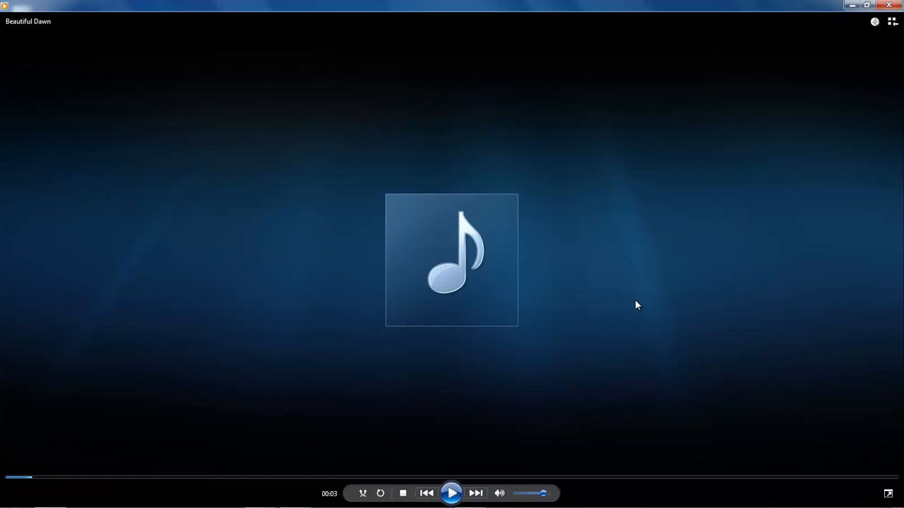
Step: Show the Lifted CD's track list in the library and tick only the first track, Beautiful Dawn, for ripping
left_click(892, 22)
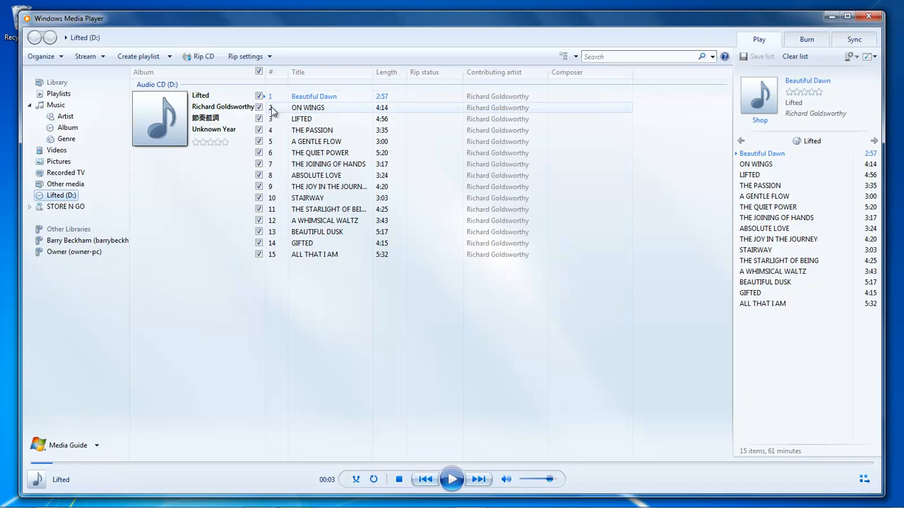
left_click(259, 72)
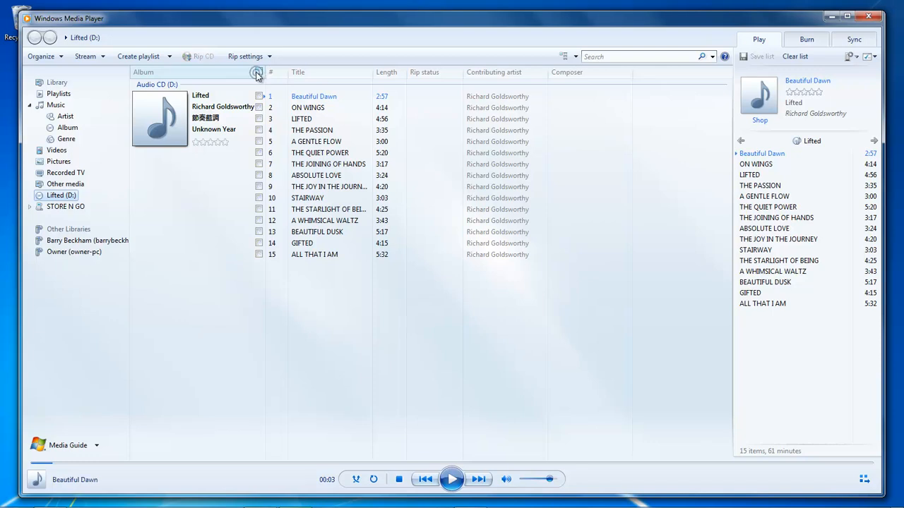
left_click(259, 96)
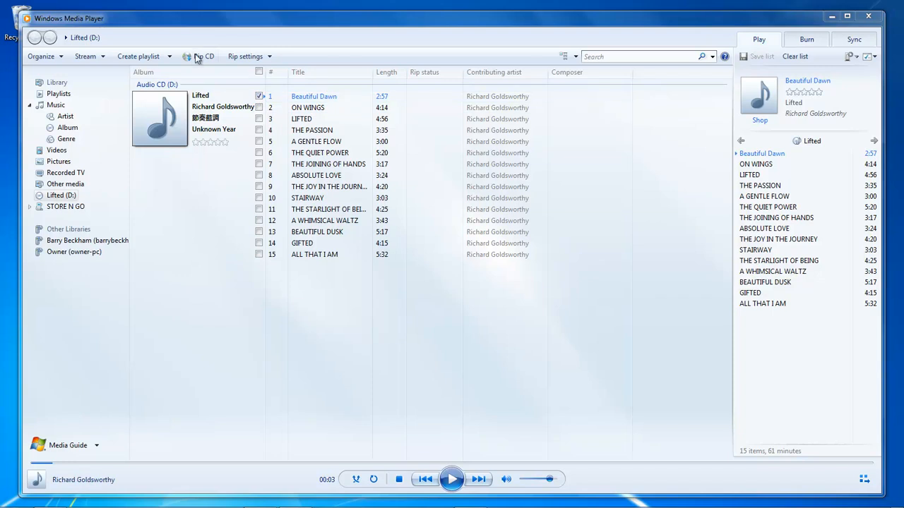
Step: Set the rip format to MP3 in the rip options and rip the ticked track from the Lifted CD
left_click(269, 57)
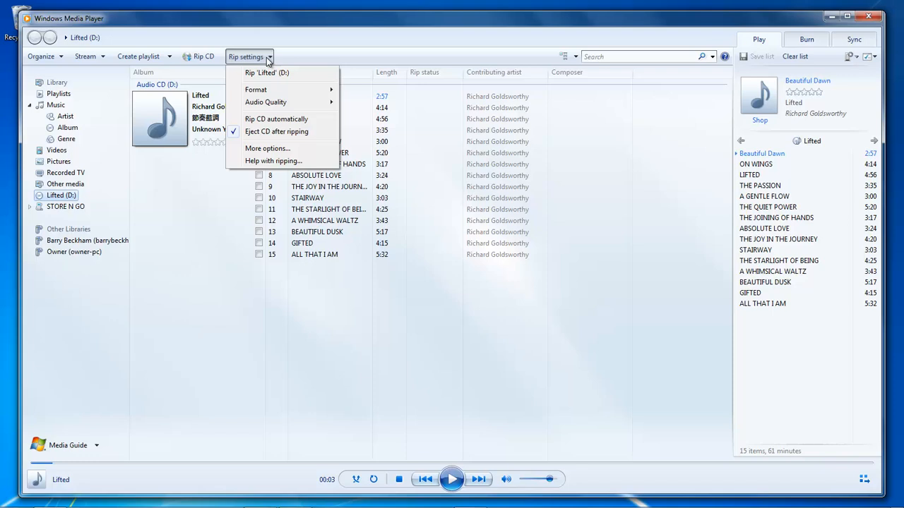
left_click(262, 149)
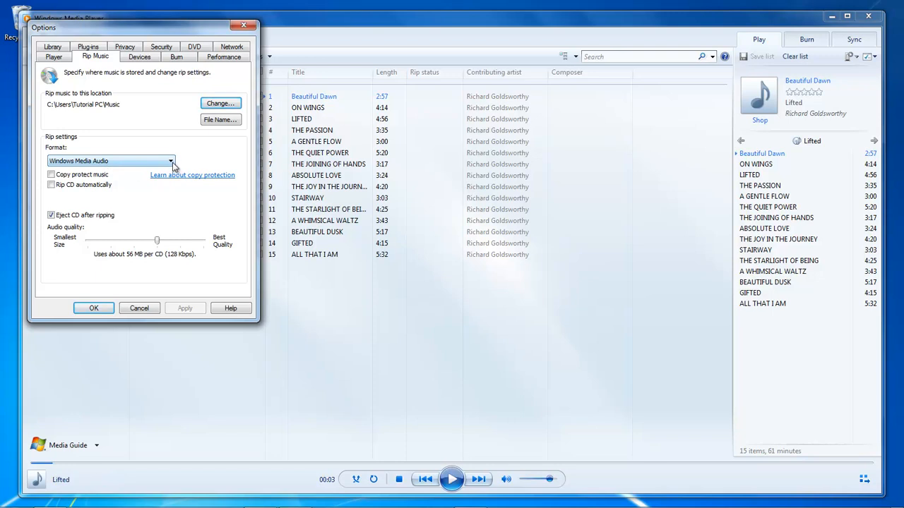
left_click(172, 163)
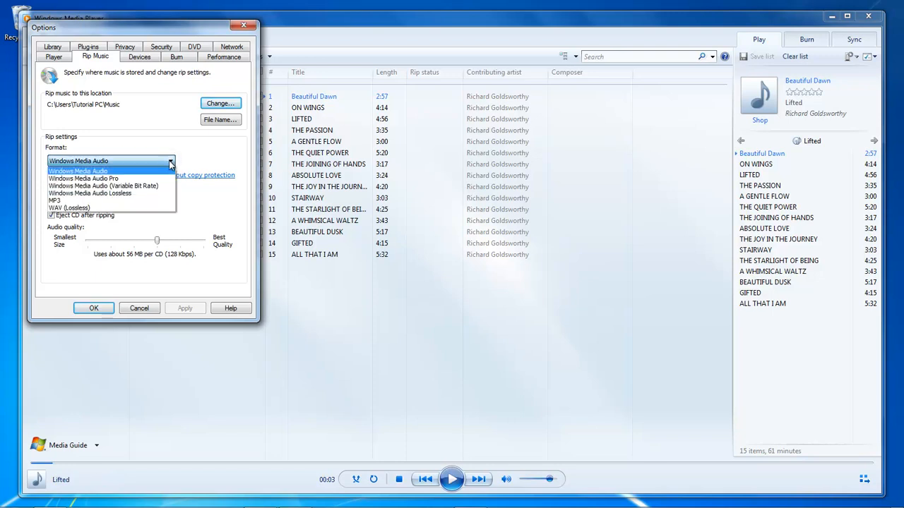
left_click(69, 201)
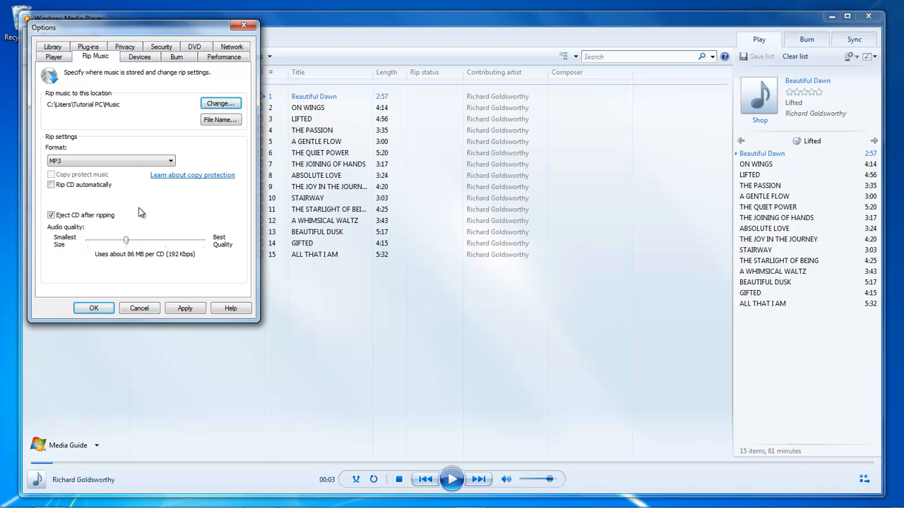
left_click(175, 308)
left_click(94, 308)
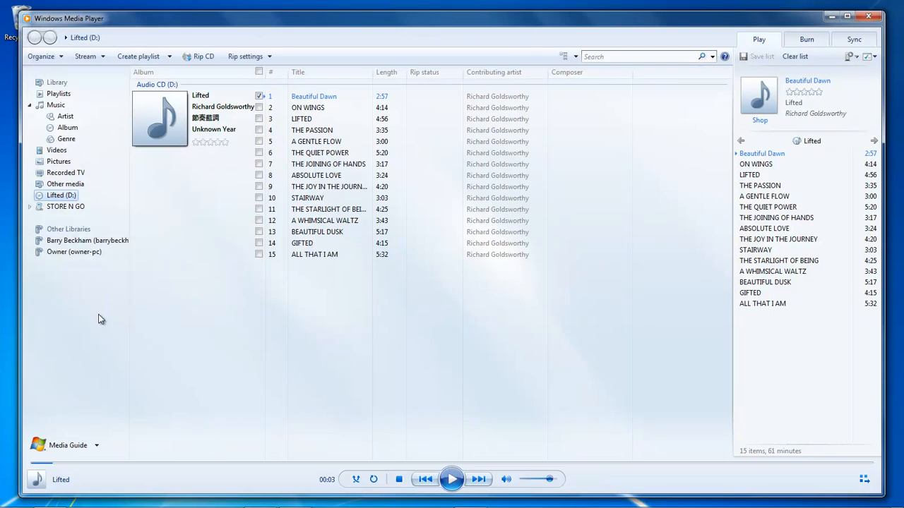
left_click(201, 56)
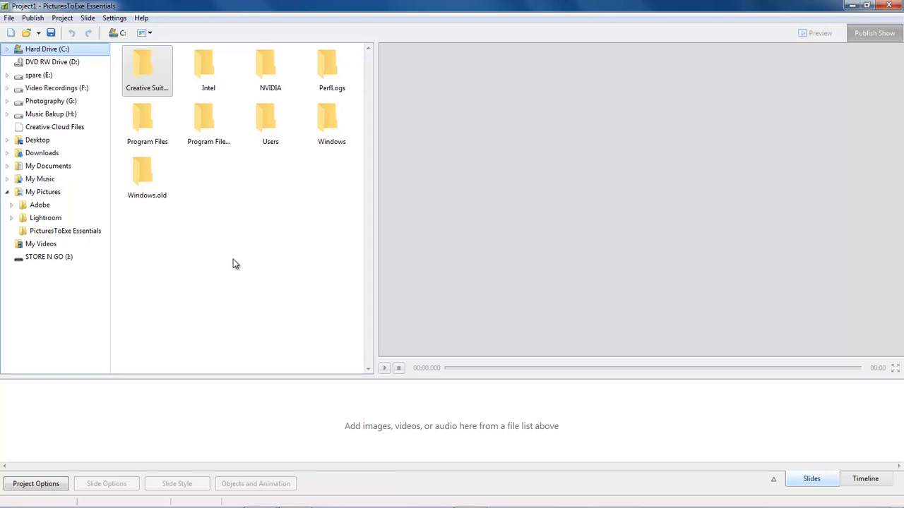
Step: Switch to PicturesToExe Essentials and show the images in the PicturesToExe Essentials folder under My Pictures
left_click(38, 236)
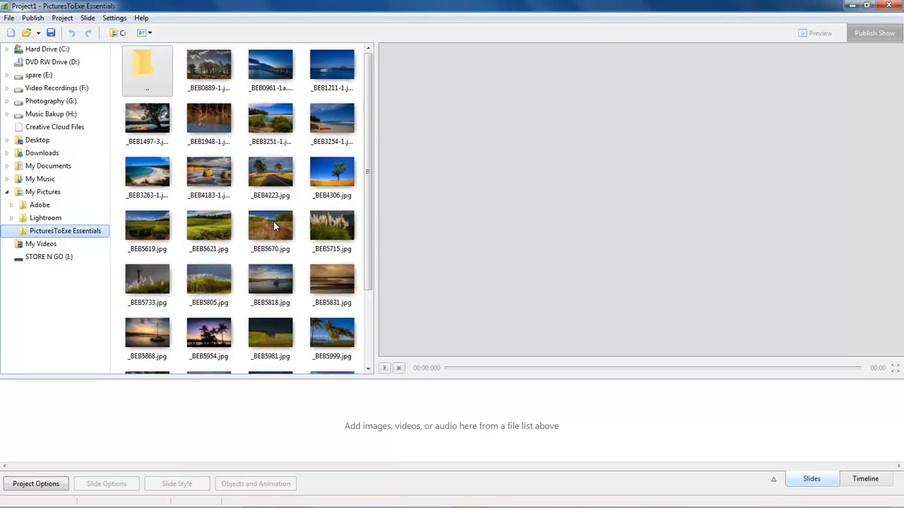
left_click_drag(370, 158, 372, 320)
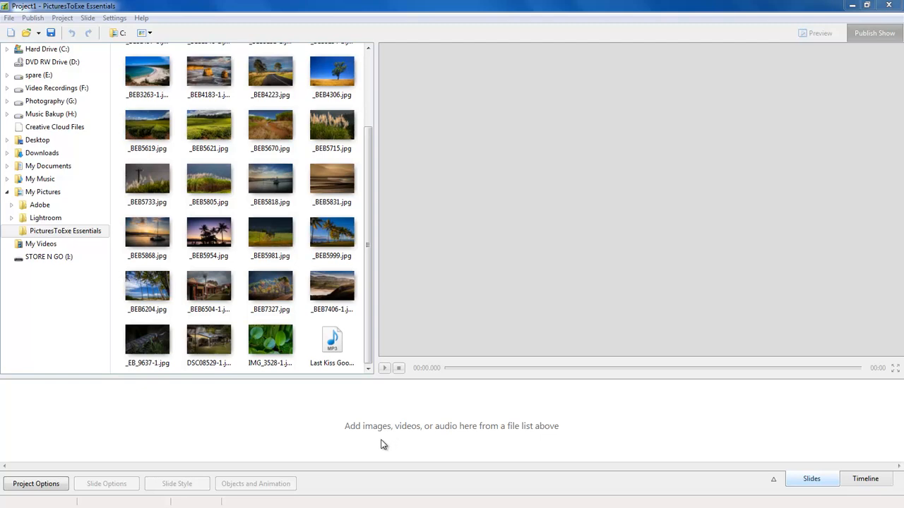
left_click_drag(368, 152, 373, 64)
Step: Add the photos _BEB0889-1, _BEB5621, _BEB5999 and _BEB5619 one by one to the slide list
left_click_drag(204, 56, 28, 441)
left_click_drag(204, 233, 134, 424)
left_click_drag(332, 335, 220, 426)
left_click_drag(147, 225, 318, 423)
Step: Remove all four individually added photos from the slide list
left_click_drag(37, 423, 185, 286)
left_click_drag(51, 420, 182, 307)
left_click(38, 424)
key("Delete")
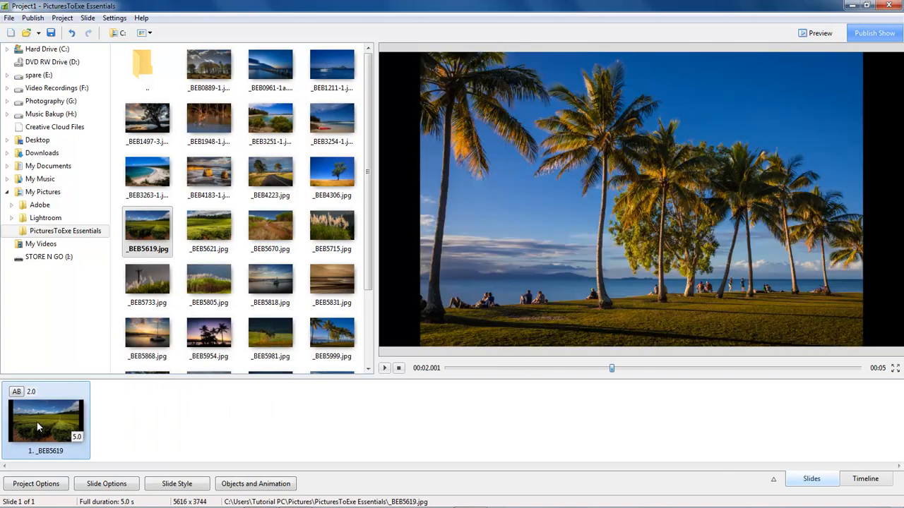
left_click_drag(32, 426, 208, 274)
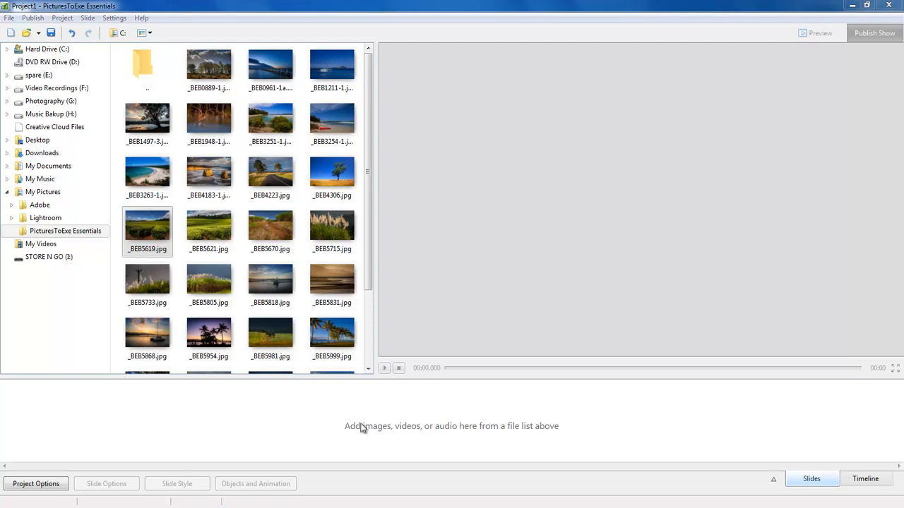
Step: Add all photos from _BEB0889-1 to IMG_3528-1 to the slide list and apply the Image - Cover Screen style to them
left_click_drag(368, 181, 386, 154)
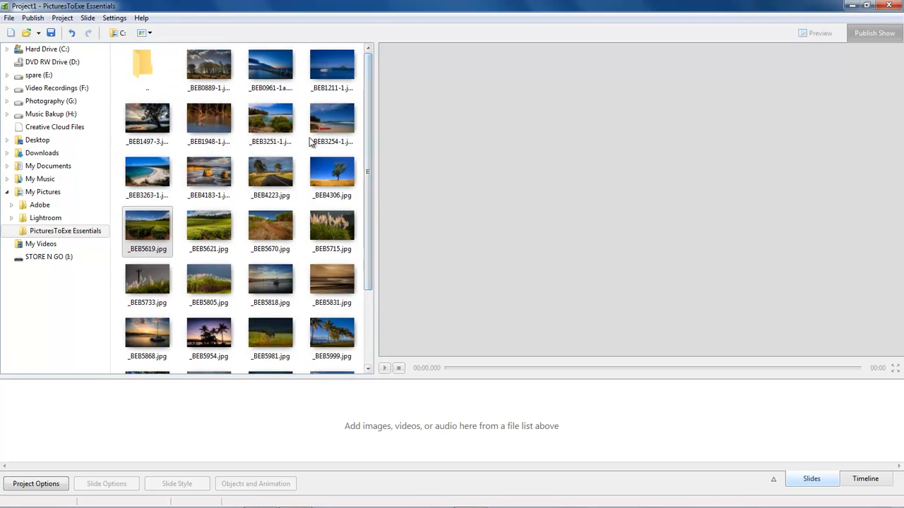
left_click(206, 67)
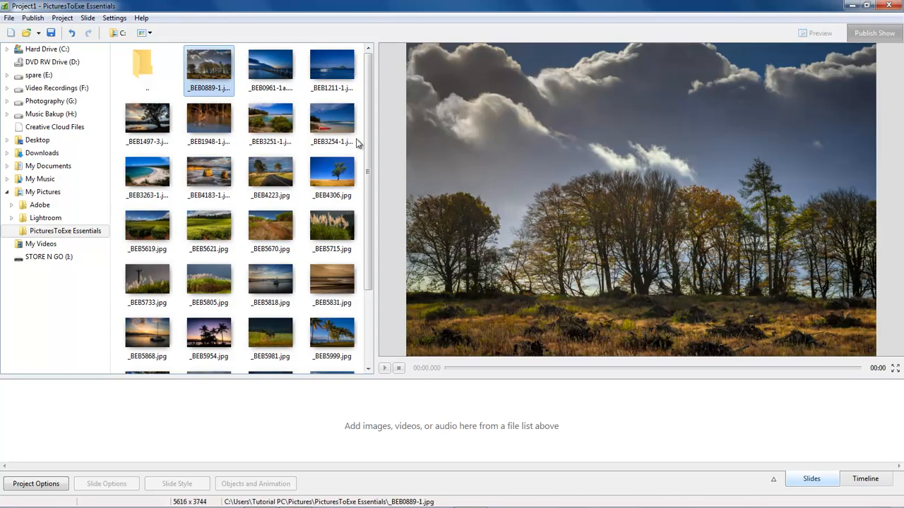
left_click_drag(370, 128, 366, 197)
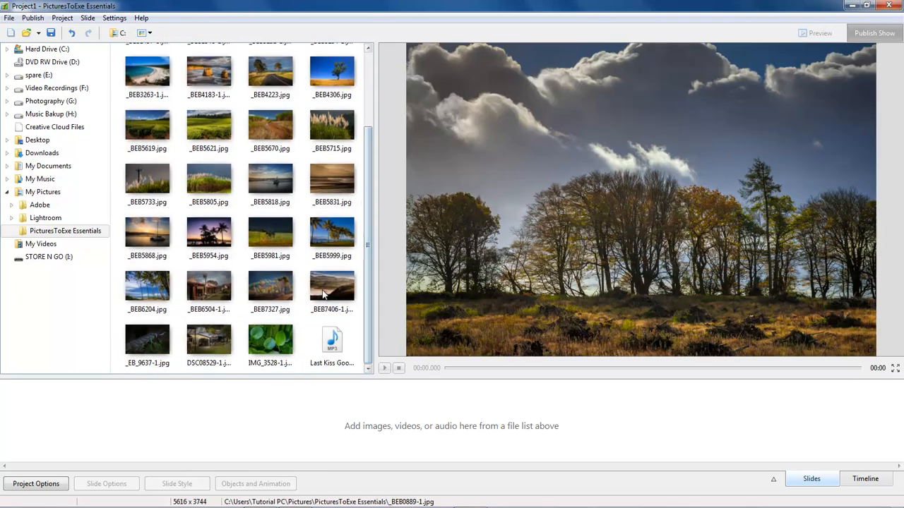
left_click(266, 337, "shift")
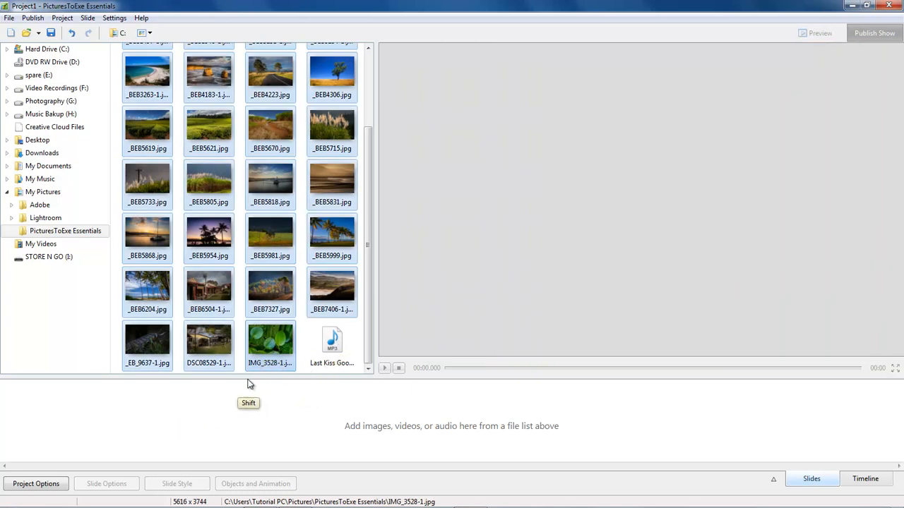
left_click_drag(151, 71, 145, 435)
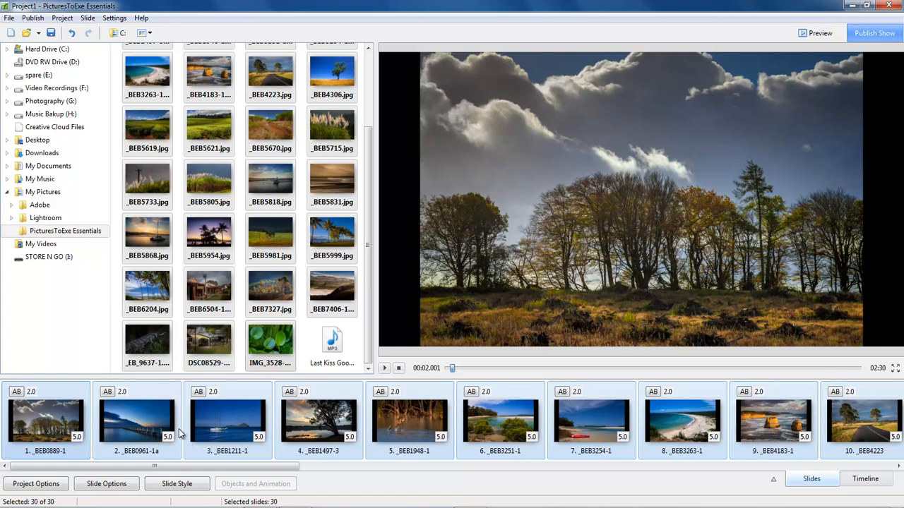
left_click(175, 487)
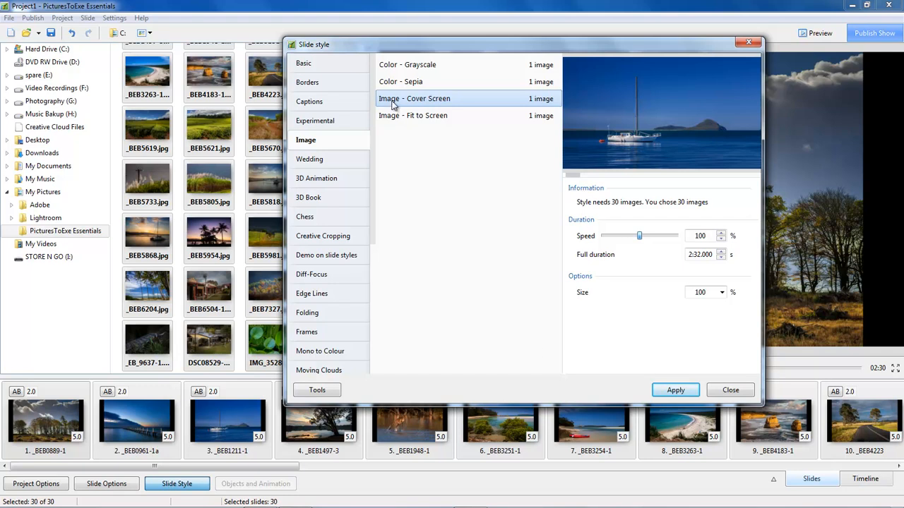
left_click(674, 390)
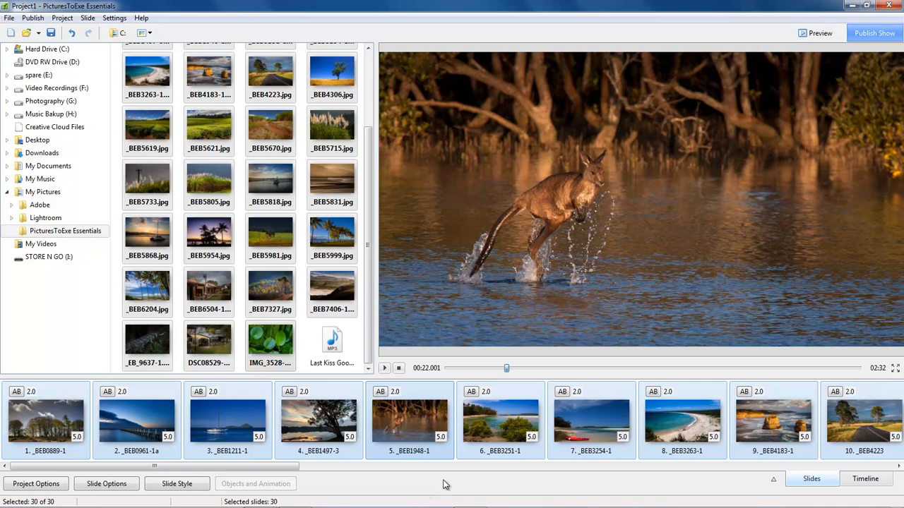
Step: Insert a blank slide before the first photo slide, _BEB0889-1
left_click(38, 420)
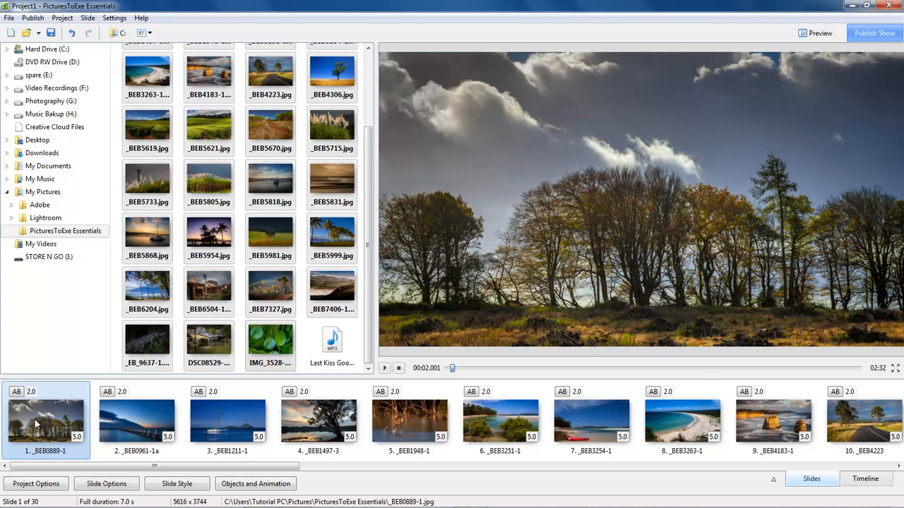
right_click(37, 423)
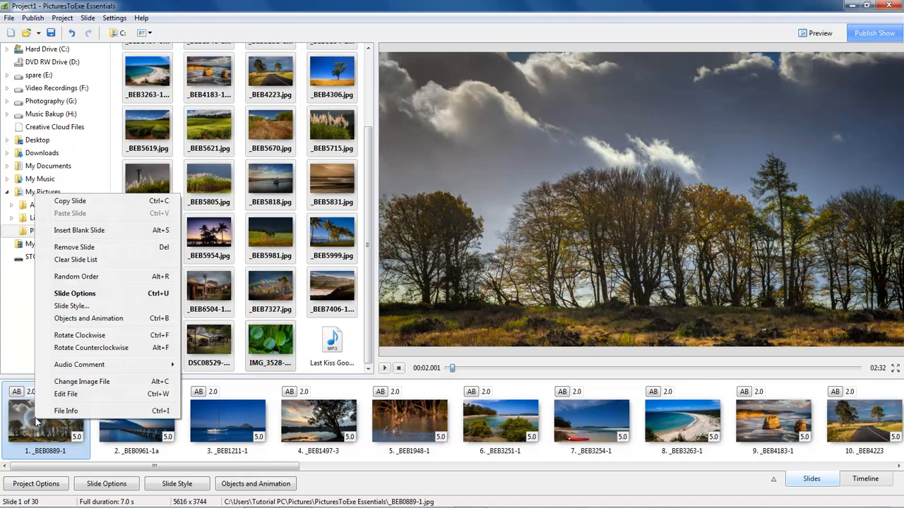
left_click(79, 230)
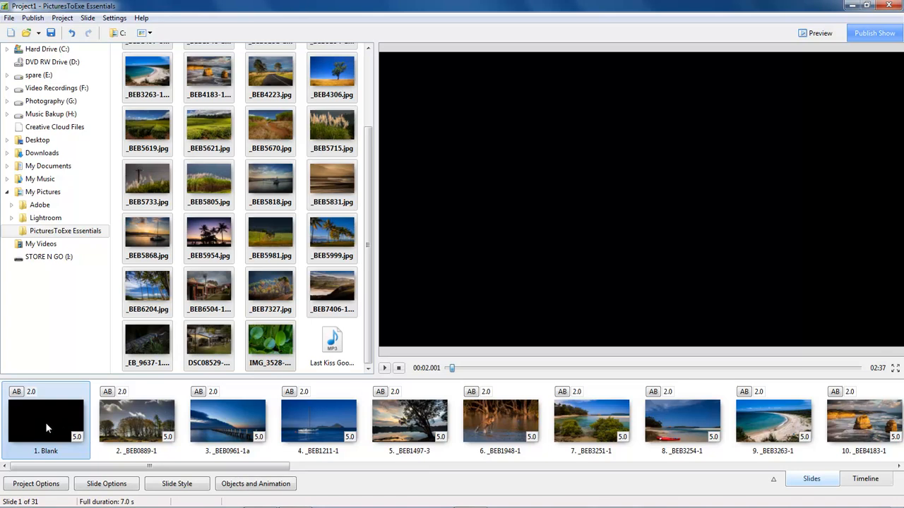
Step: Add the title text "My Slide Show" to the opening blank slide, shrink it slightly, and return to the slide list
left_click(249, 487)
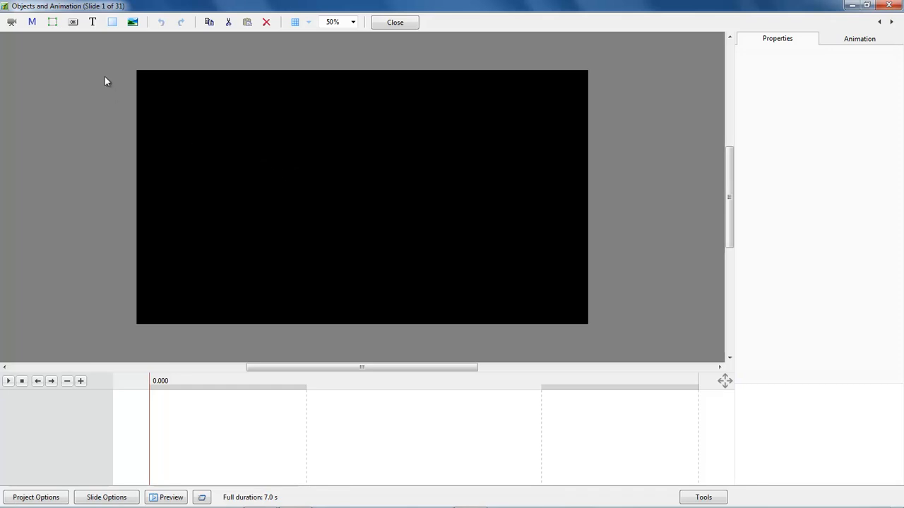
left_click(92, 23)
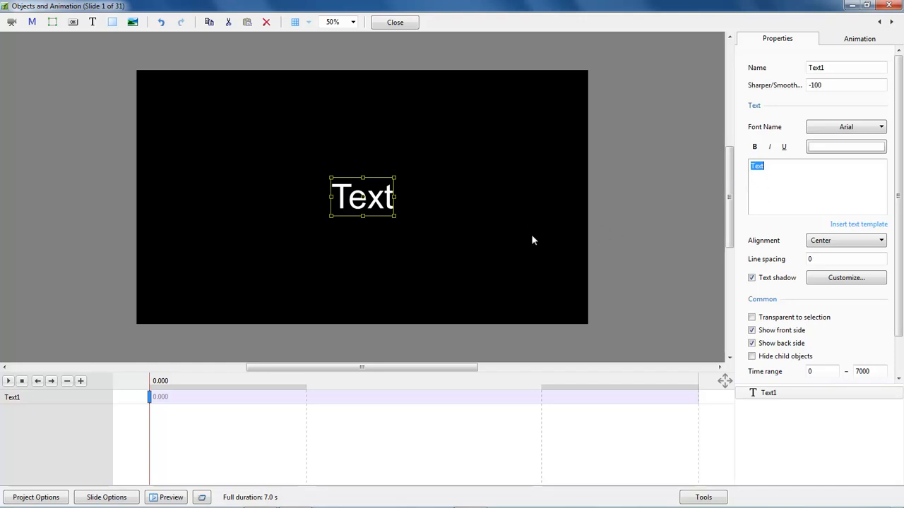
type("M")
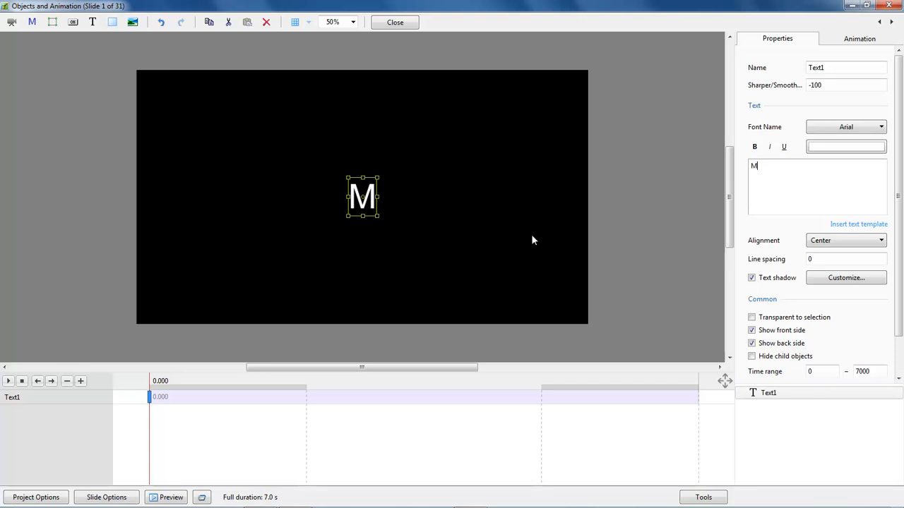
type("y Slid")
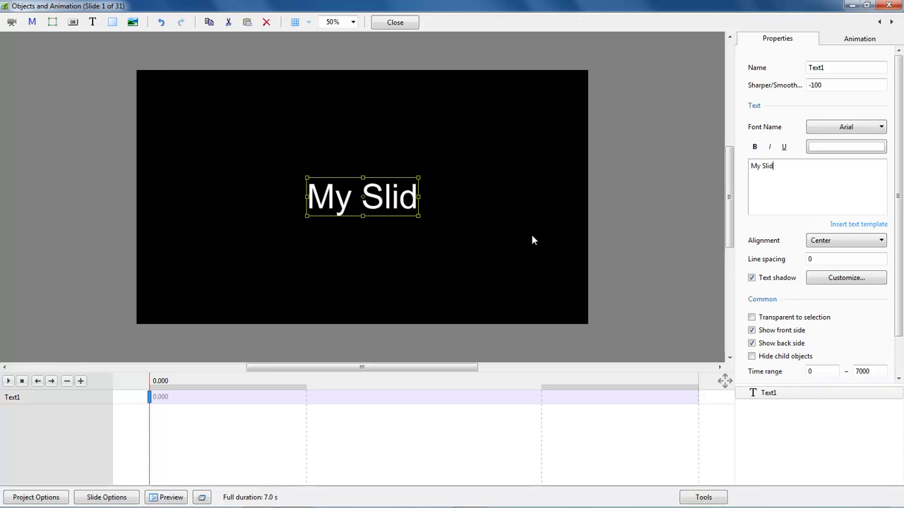
type("e Show")
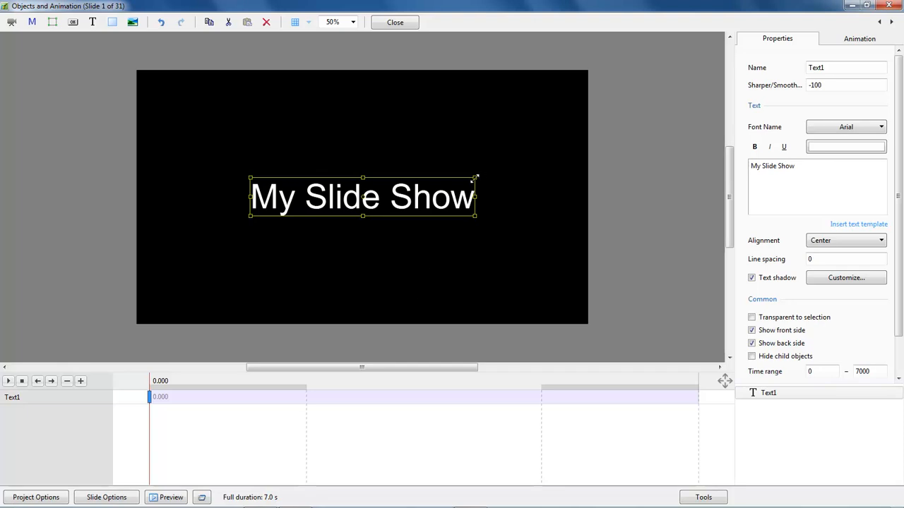
left_click_drag(475, 178, 452, 183)
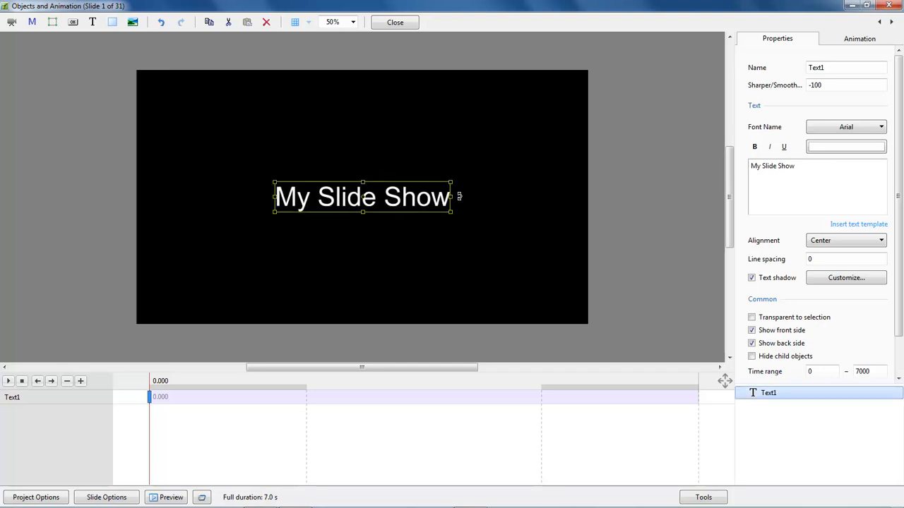
left_click(393, 24)
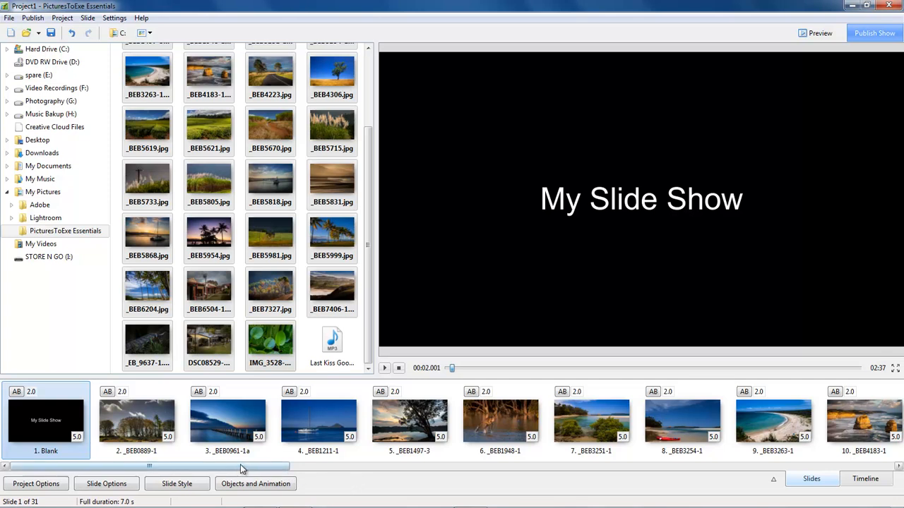
Step: Insert a blank slide at the end of the slide list, after IMG_3528-1
left_click_drag(235, 469, 876, 473)
left_click(900, 424)
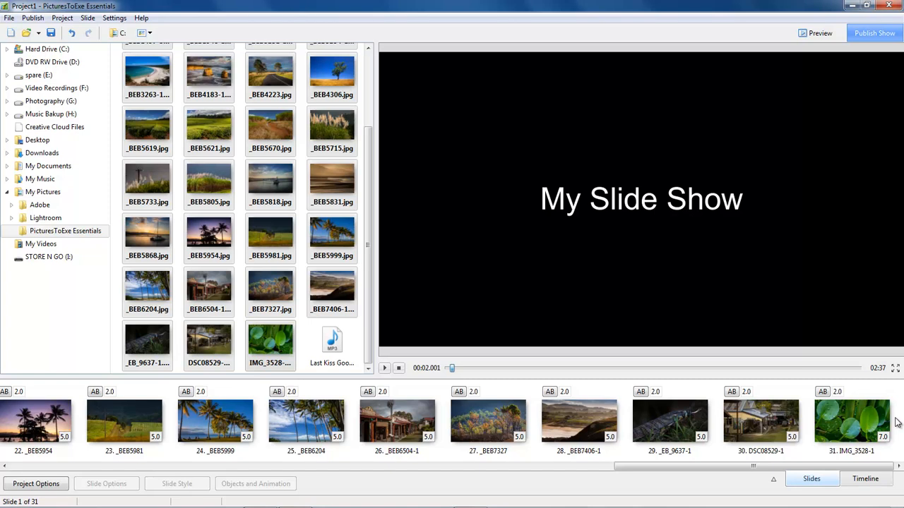
right_click(899, 423)
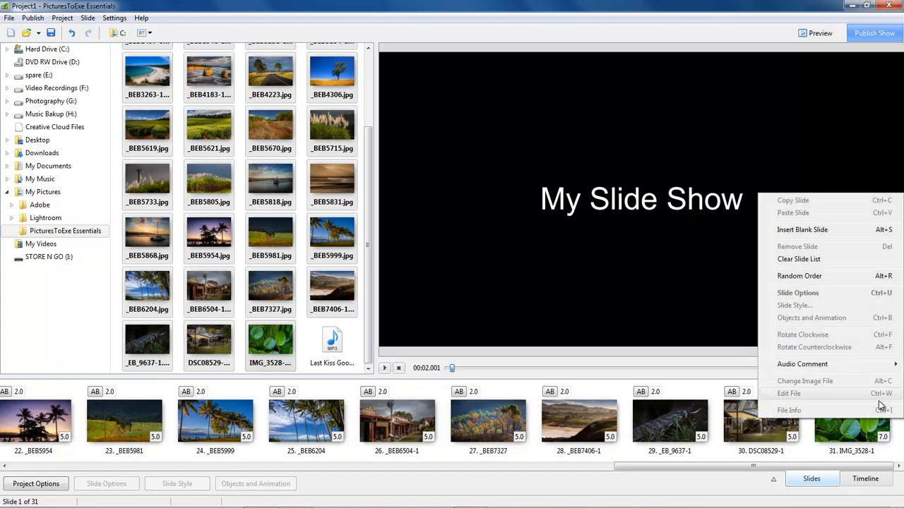
left_click(802, 230)
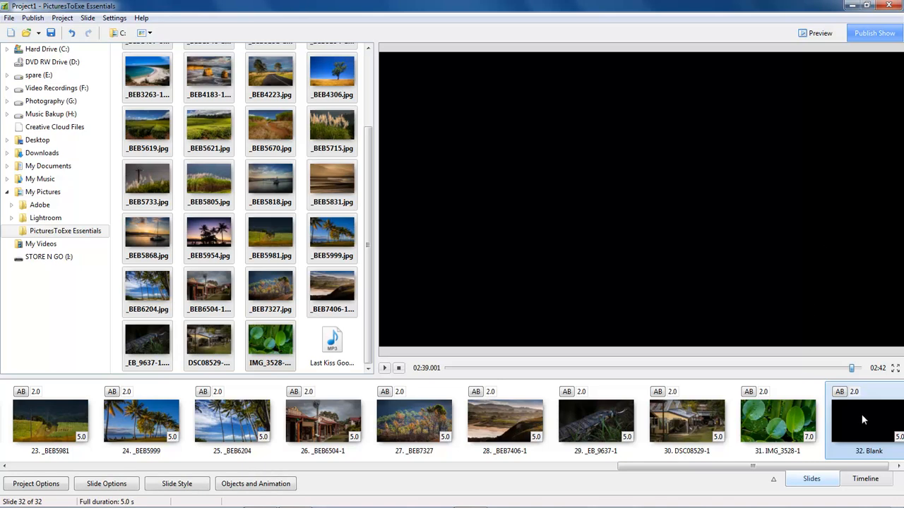
Step: Move the closing blank slide ahead of IMG_3528-1, and move IMG_3528-1 back in front of it
left_click_drag(859, 422, 713, 420)
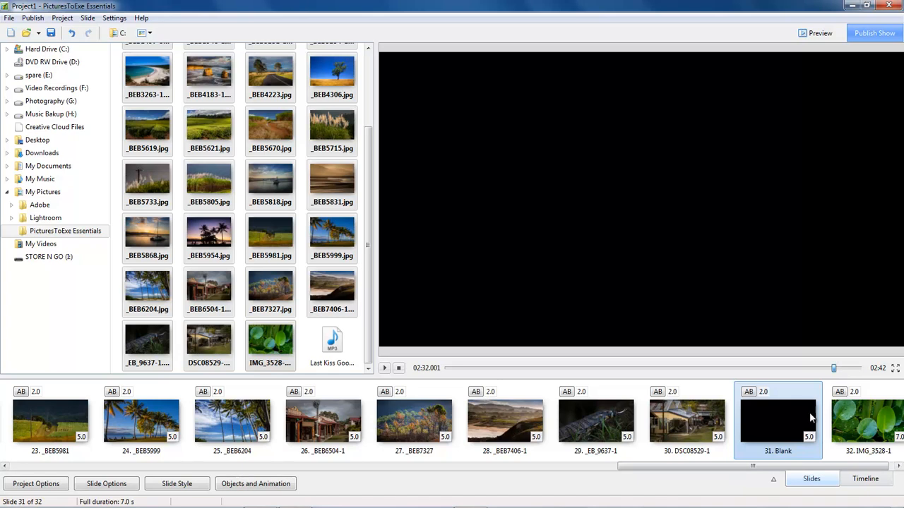
left_click_drag(867, 423, 739, 430)
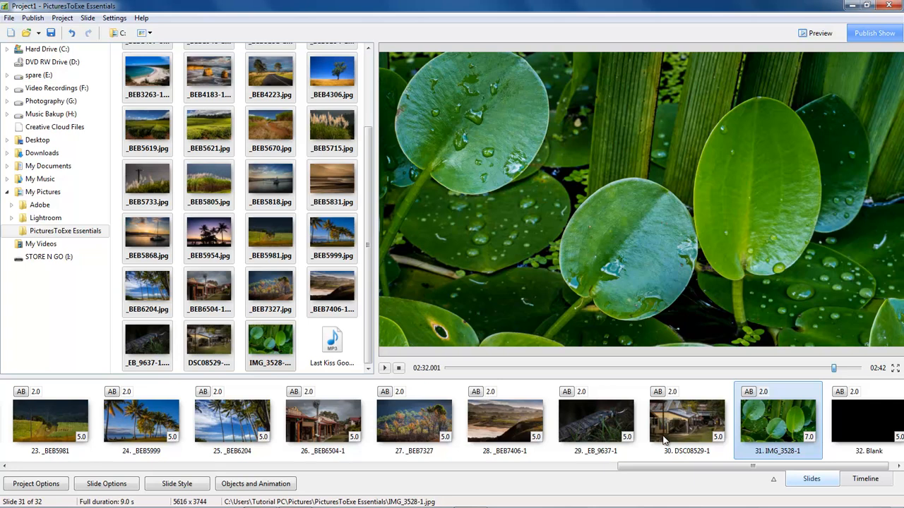
Step: Expand the slide list and move slides _BEB5831, _BEB5818 and _BEB5868, in that order, directly after the opening title slide
left_click(773, 482)
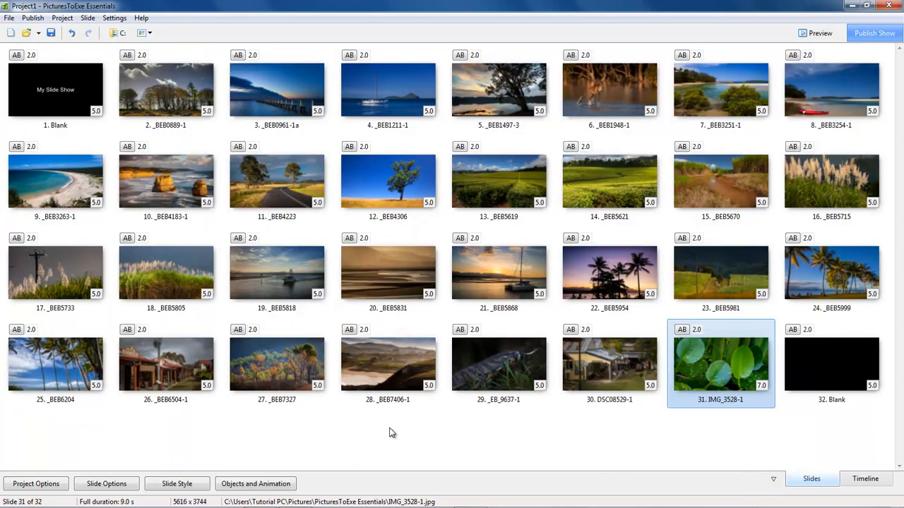
key("Right")
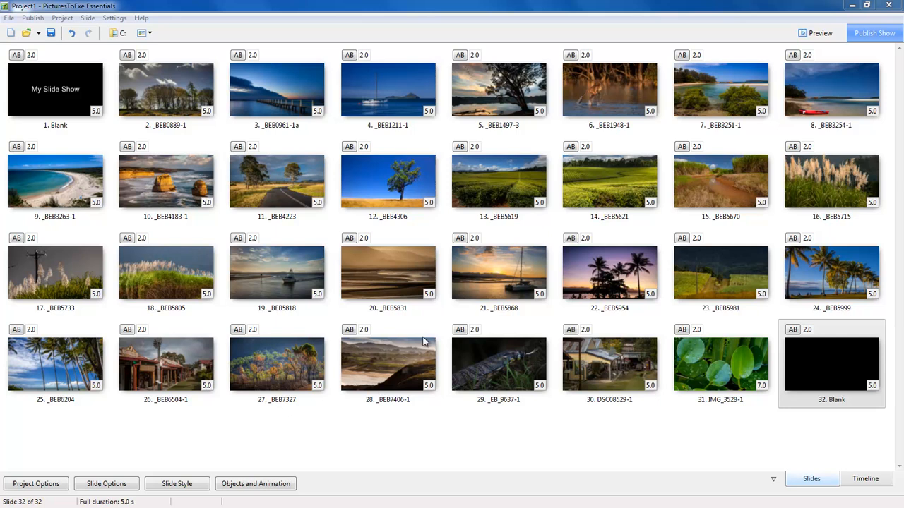
left_click_drag(388, 276, 120, 90)
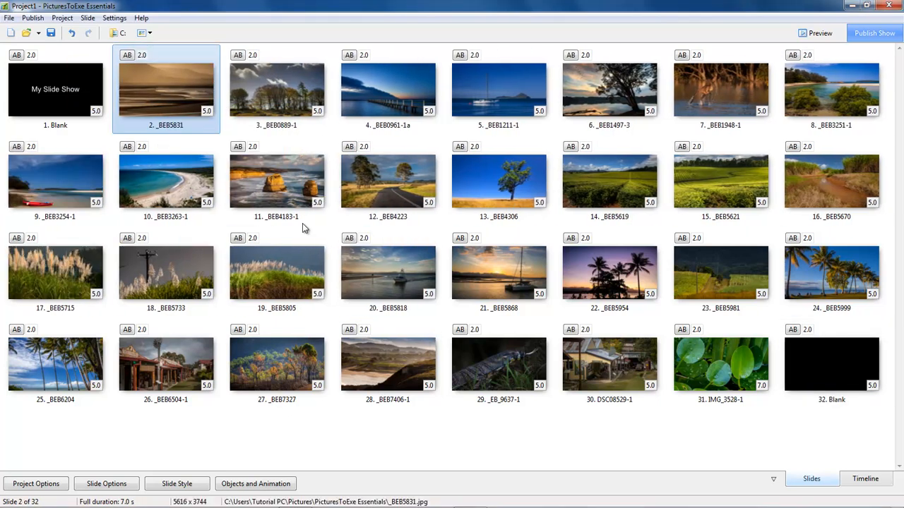
left_click_drag(391, 267, 243, 89)
left_click_drag(498, 272, 347, 94)
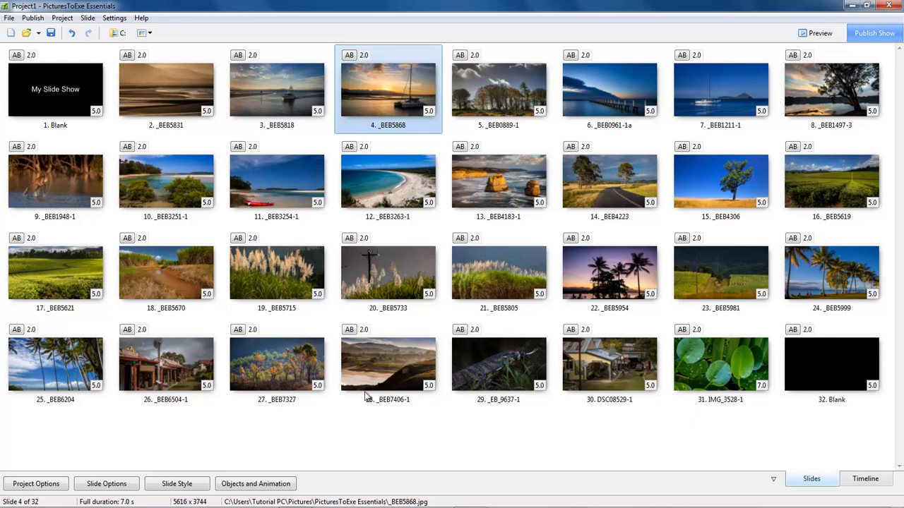
Step: Delete slide _EB_9637-1 from the slide list
left_click(510, 365)
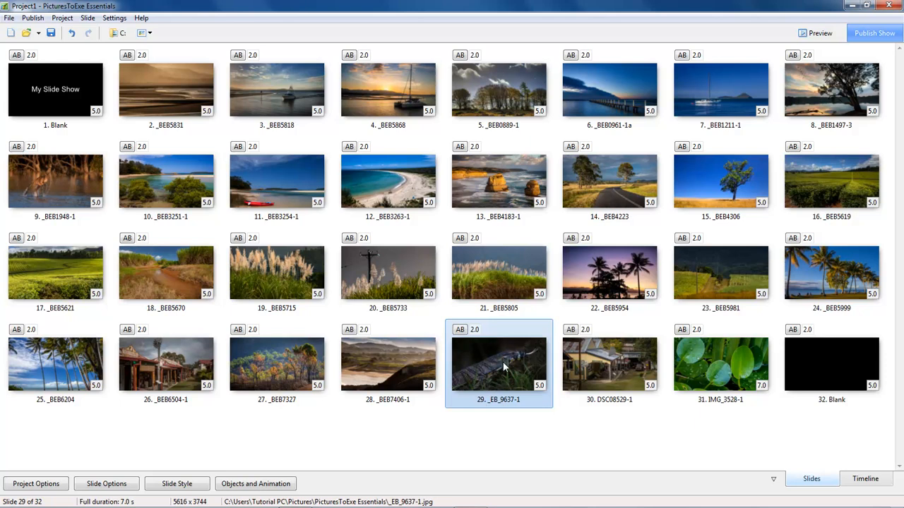
key("Delete")
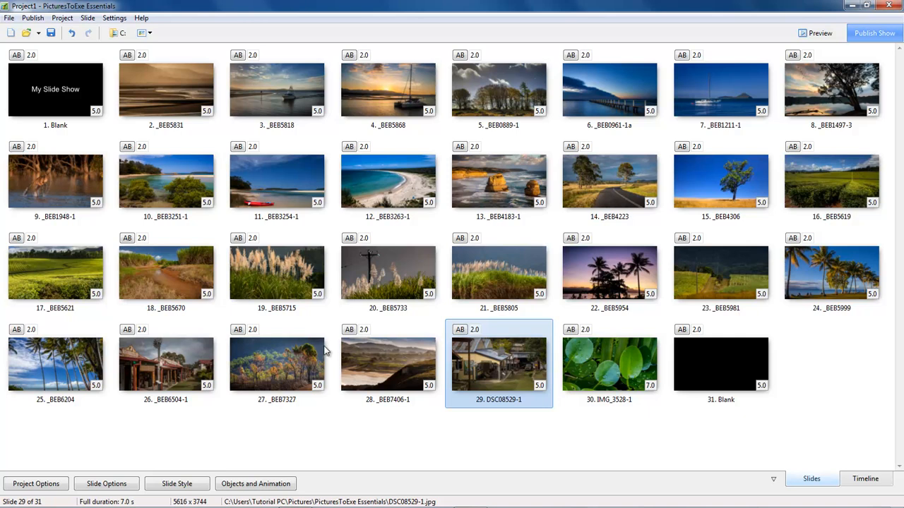
Step: Move slide _BEB7327 ahead of _BEB5733 and DSC08529-1 ahead of _BEB7406-1, and collapse the slide list back to the strip
left_click_drag(279, 364, 329, 283)
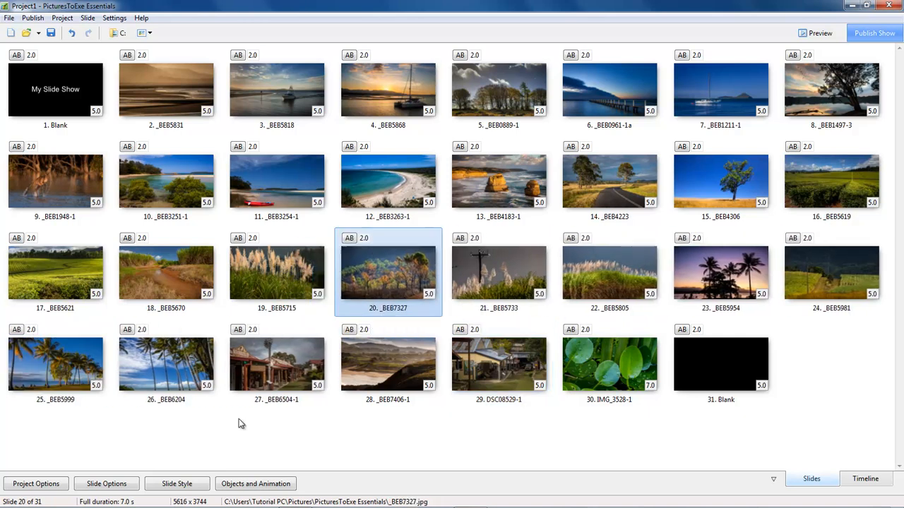
left_click_drag(478, 369, 313, 371)
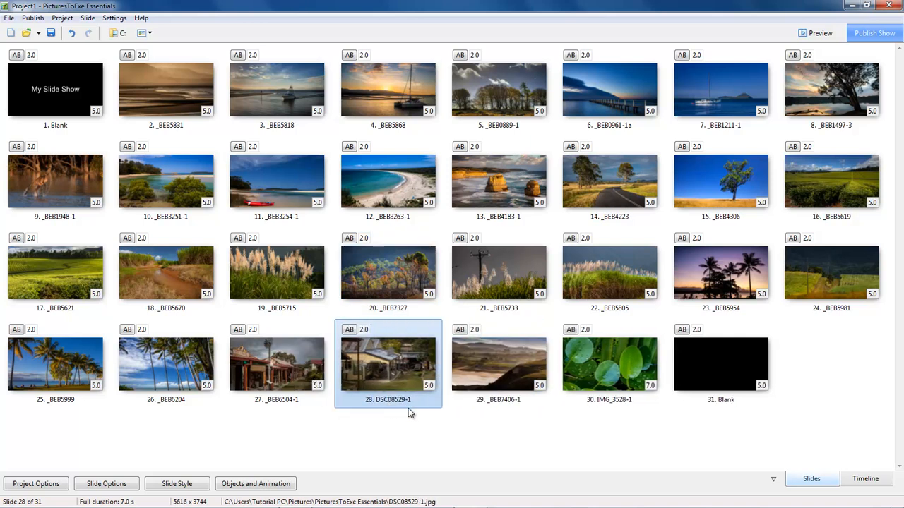
left_click(774, 481)
left_click_drag(753, 467, 189, 468)
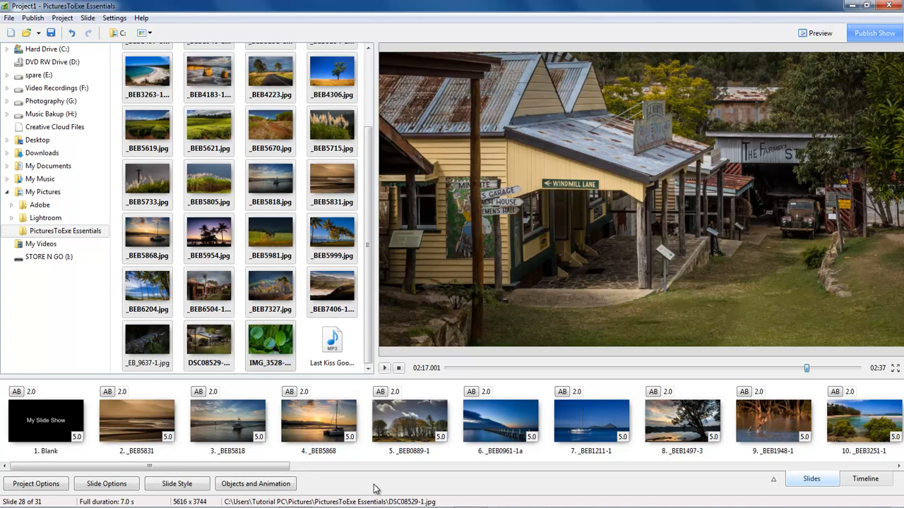
Step: Save the project as "My Slide Show" in the PicturesToExe Essentials folder
left_click(8, 19)
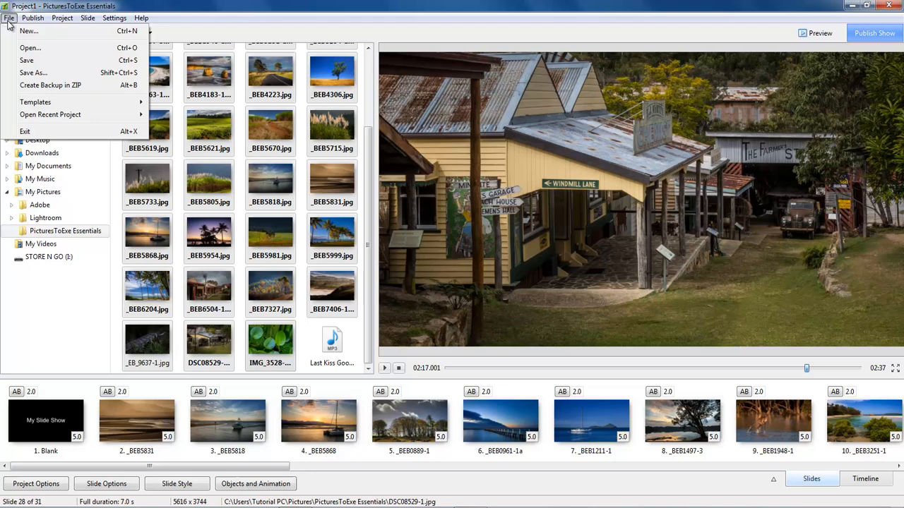
left_click(27, 74)
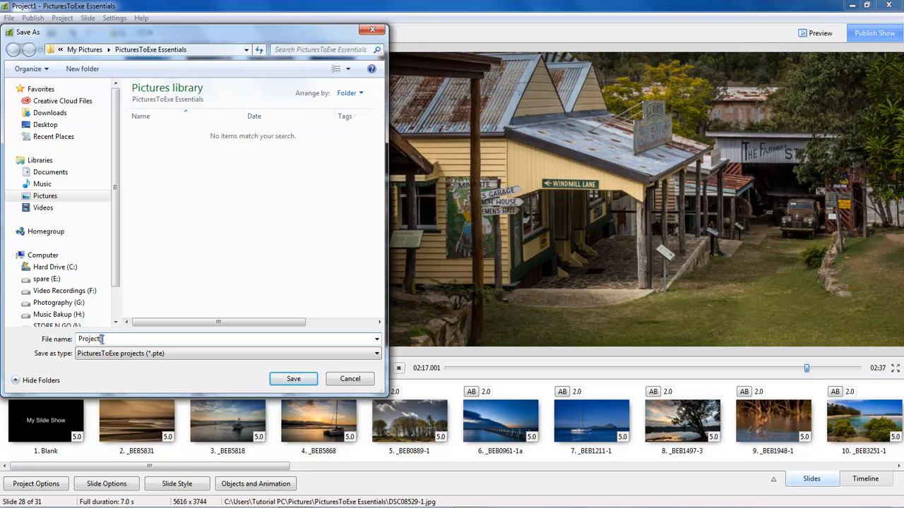
type("My Slide Show")
left_click(294, 379)
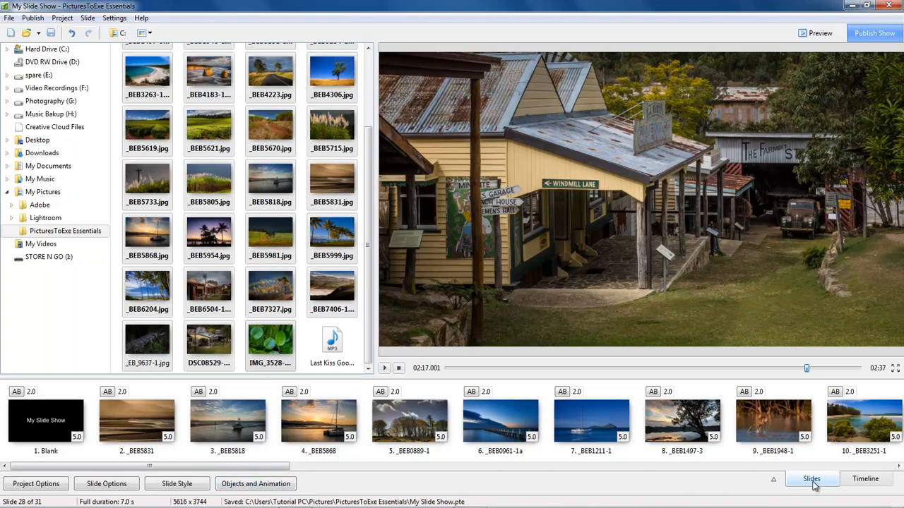
Step: Switch to the timeline view and add Last Kiss Goodnight 306.mp3 as the soundtrack, starting at the second slide
left_click(865, 481)
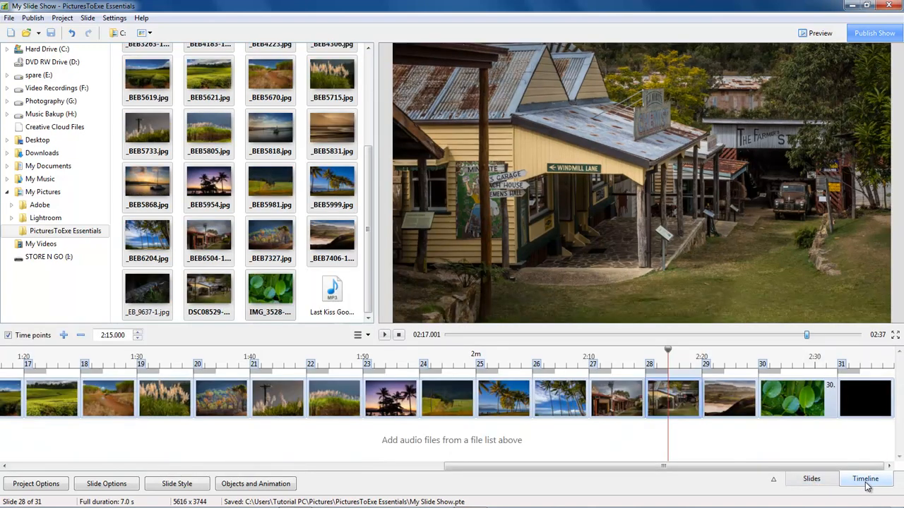
left_click_drag(770, 472, 303, 467)
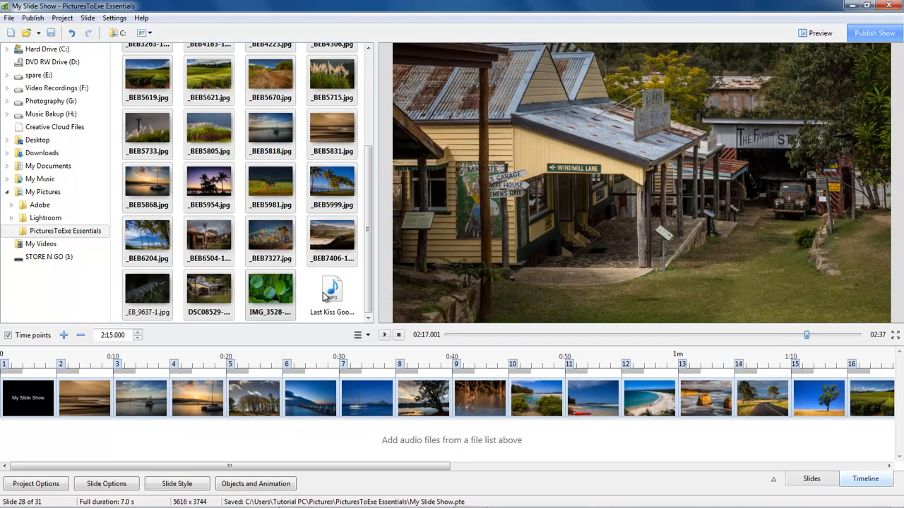
left_click_drag(332, 291, 140, 446)
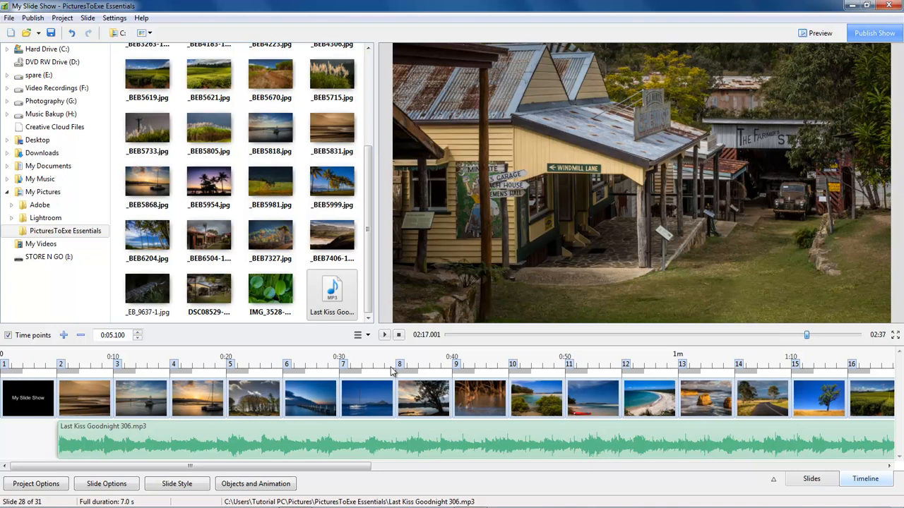
Step: Fit all slides to the length of the soundtrack
left_click_drag(391, 353, 483, 371)
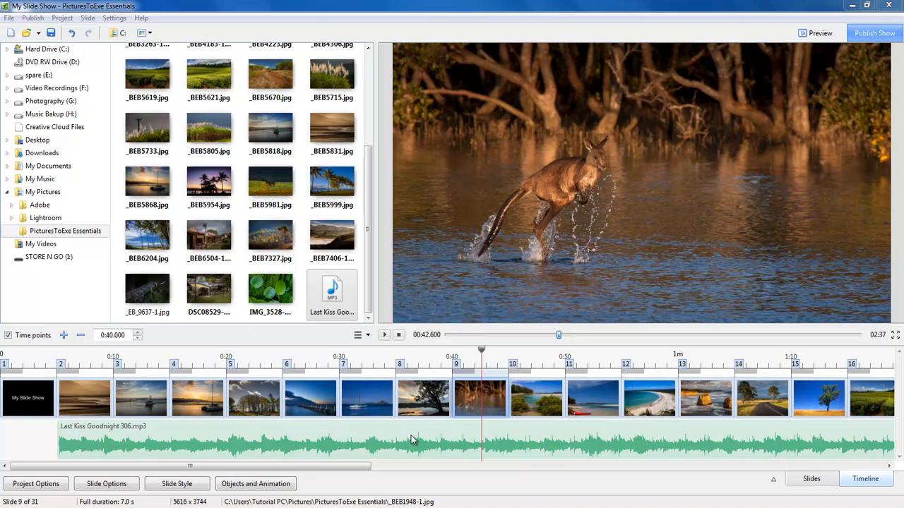
left_click(367, 336)
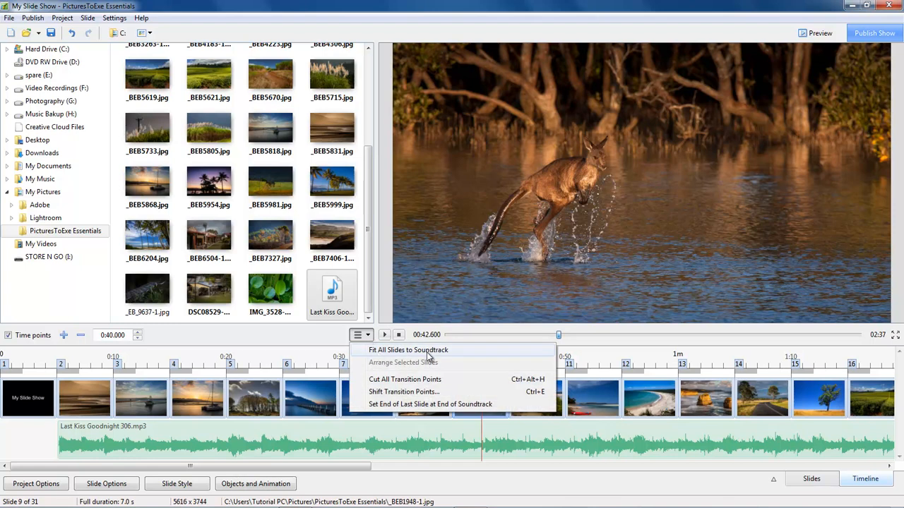
left_click(409, 351)
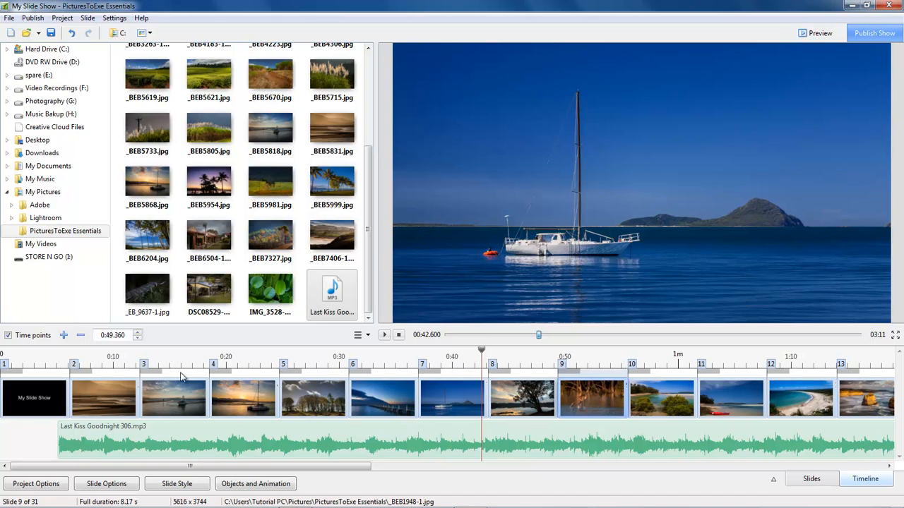
Step: Play the show from the beginning to check the opening slides against the music, and stop playback
left_click(4, 355)
left_click(3, 356)
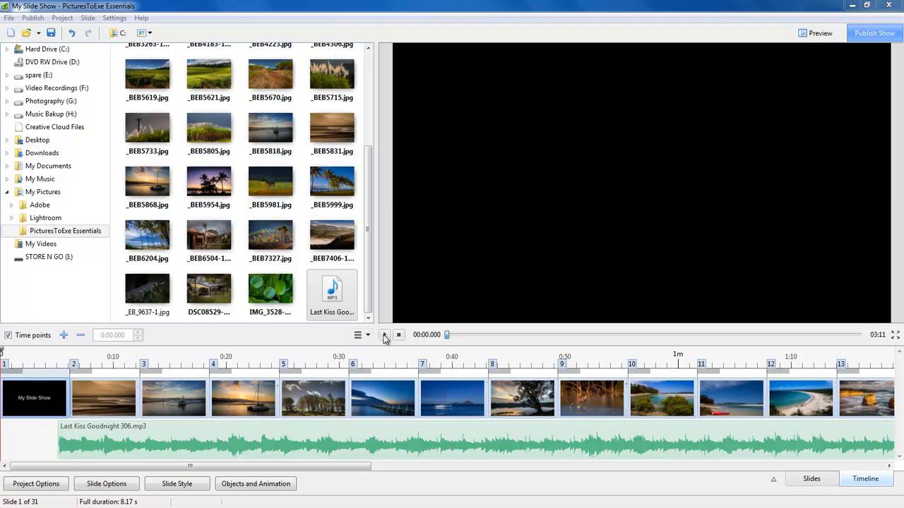
left_click(385, 336)
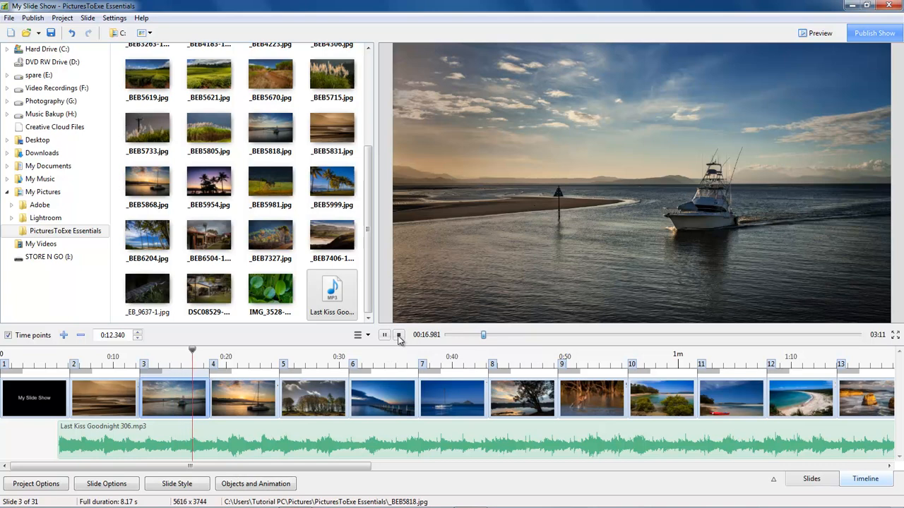
left_click(399, 336)
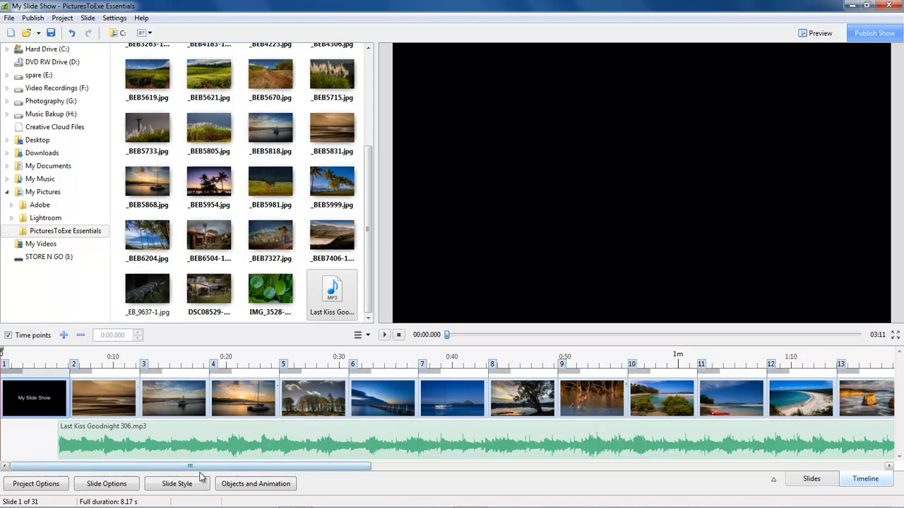
Step: Play the end of the show from slide 28, DSC08529-1, to check how the closing slides match the music
left_click_drag(189, 469, 727, 499)
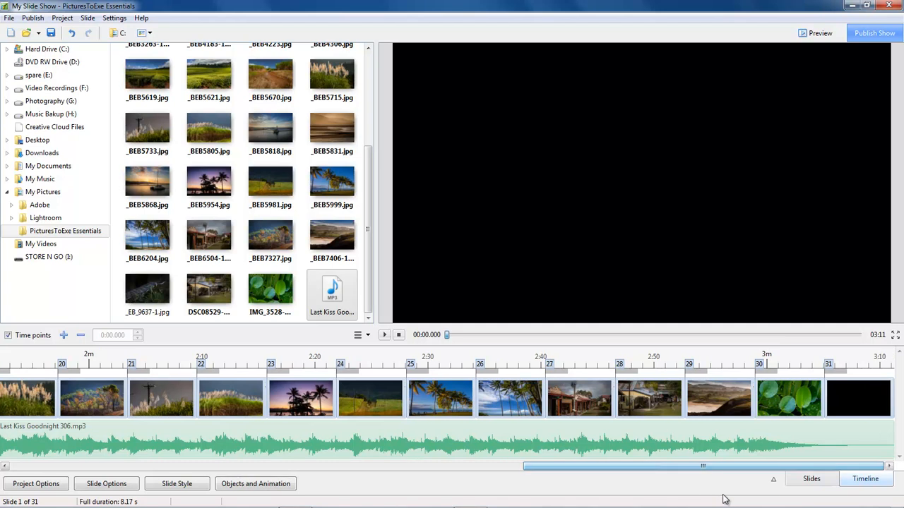
left_click(682, 357)
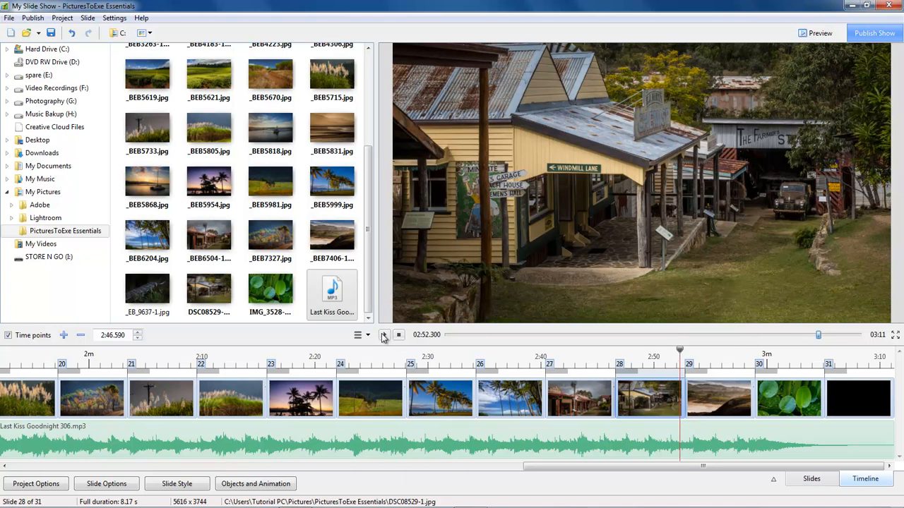
left_click(384, 336)
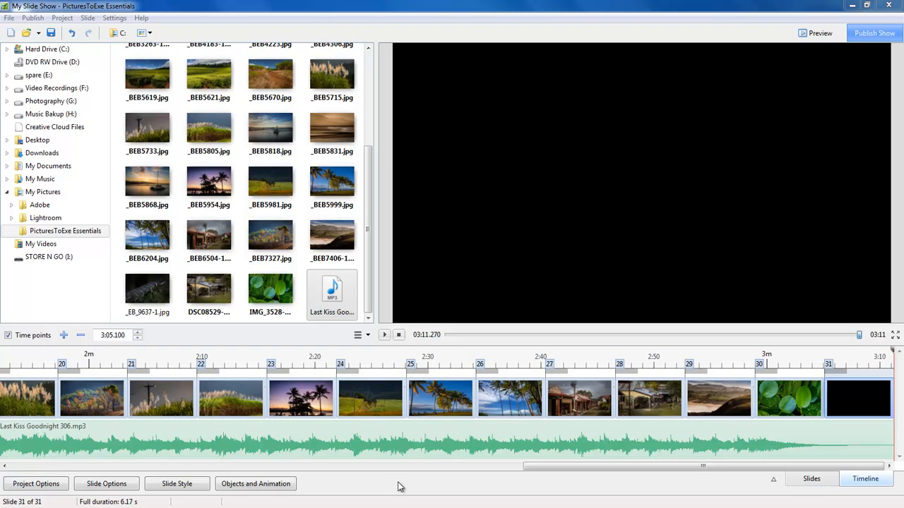
Step: Save the project again under "My Slide Show", replacing the existing project file
left_click(11, 17)
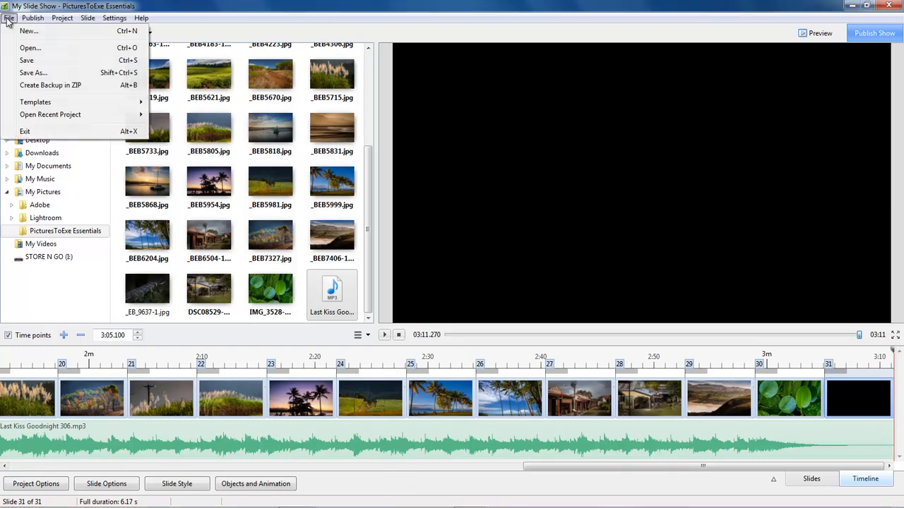
left_click(29, 76)
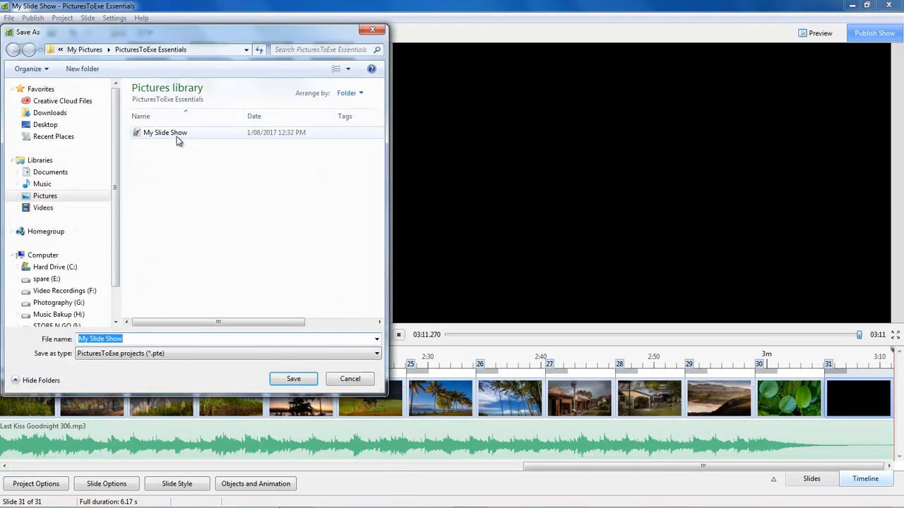
left_click(178, 135)
left_click(303, 378)
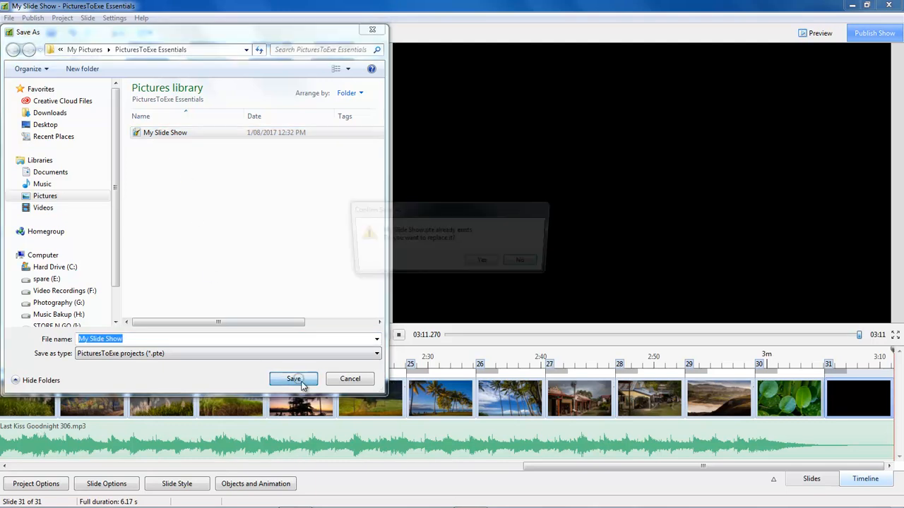
left_click(483, 265)
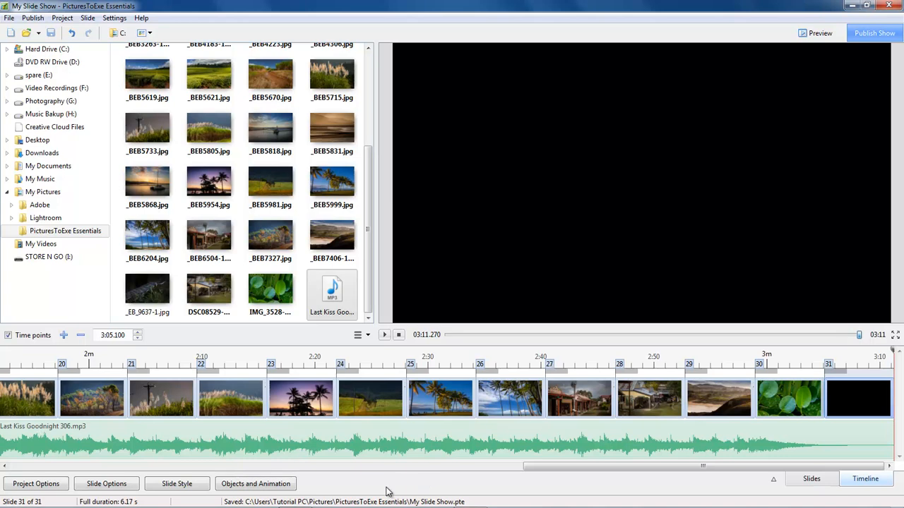
left_click(169, 393)
left_click(248, 401)
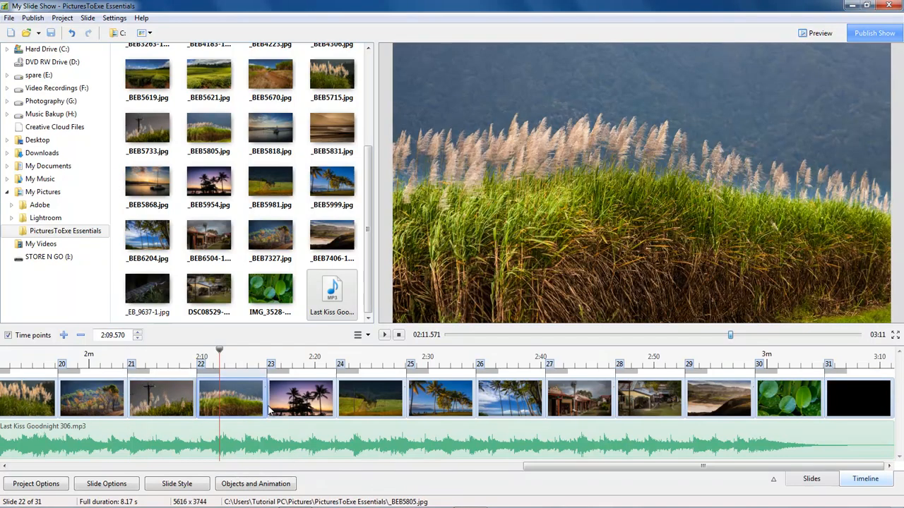
left_click(316, 404)
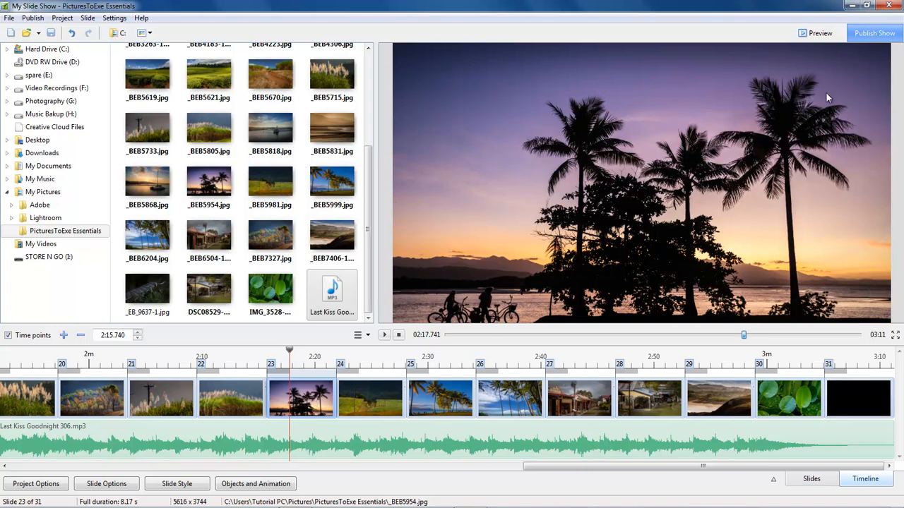
Step: Publish the show as an executable file for PC named "My Slide Show" in the PicturesToExe Essentials folder
left_click(879, 36)
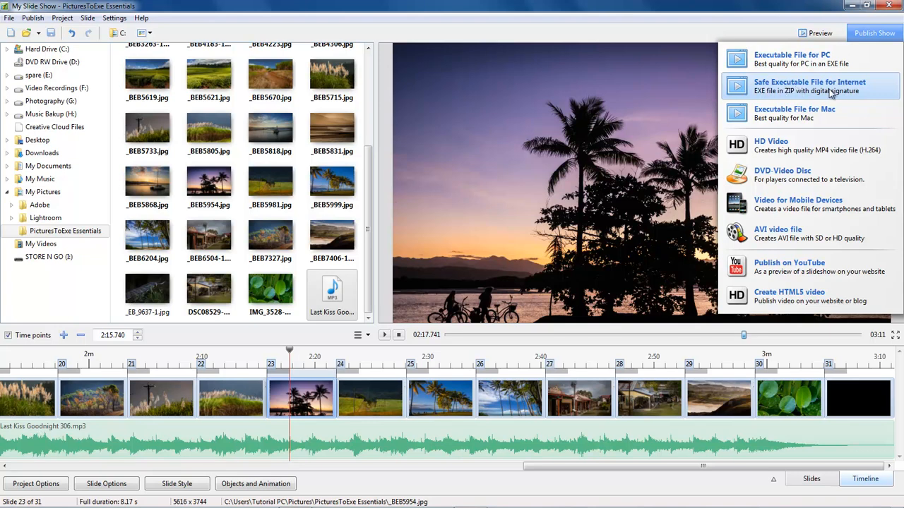
left_click(799, 60)
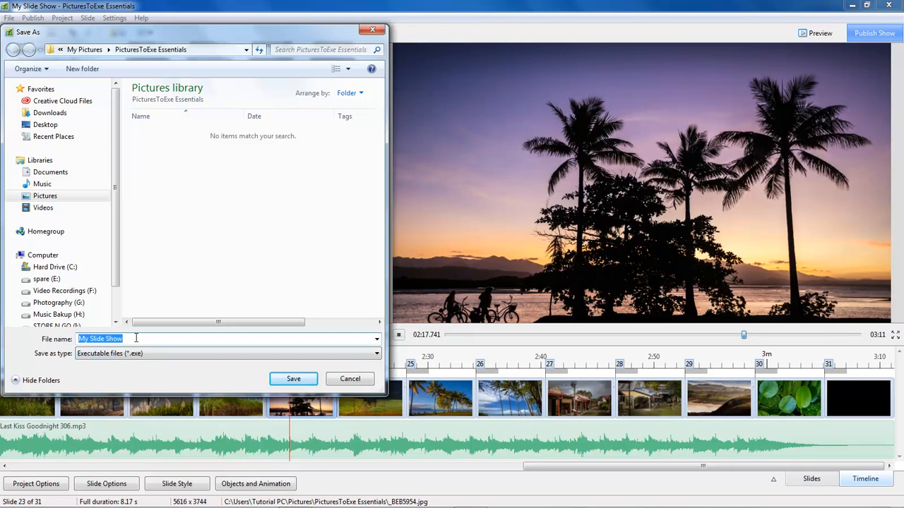
left_click(294, 379)
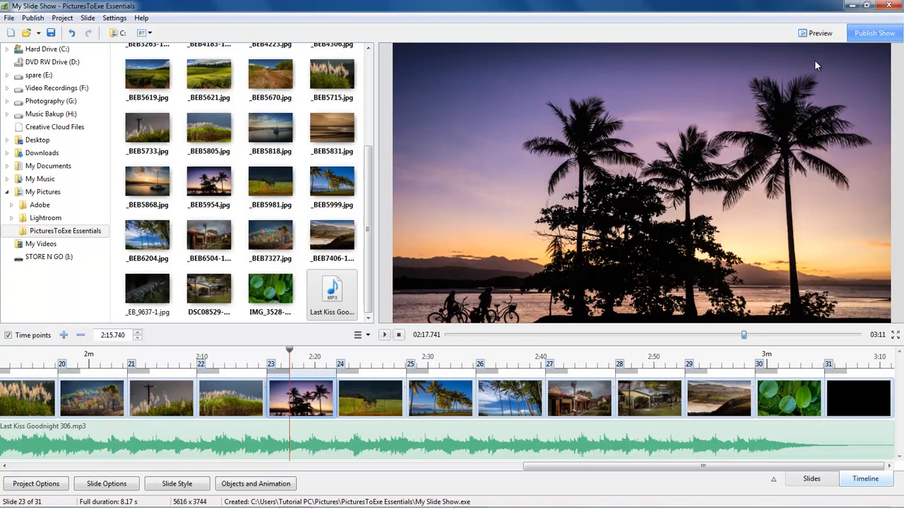
Step: Publish the show as a 1920x1080, high-quality, 30p HD video named "My Slide Show.mp4" in the PicturesToExe Essentials folder
left_click(873, 38)
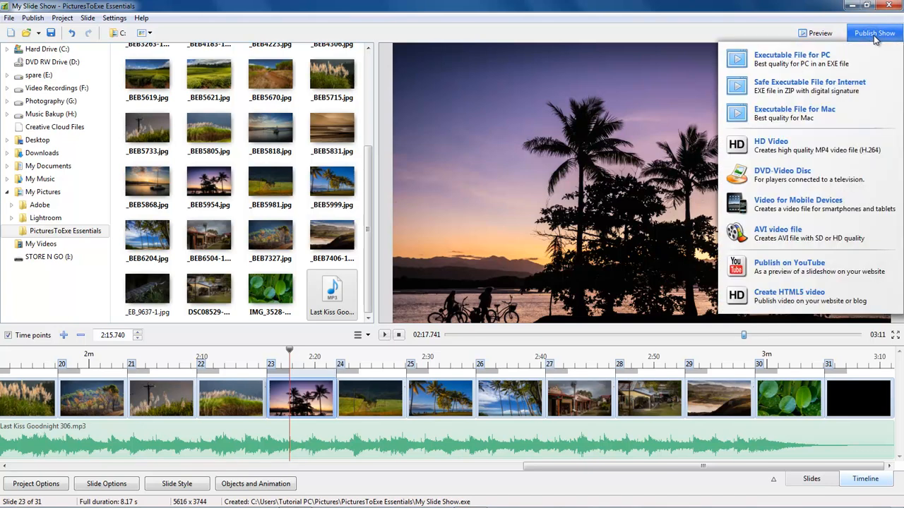
left_click(769, 145)
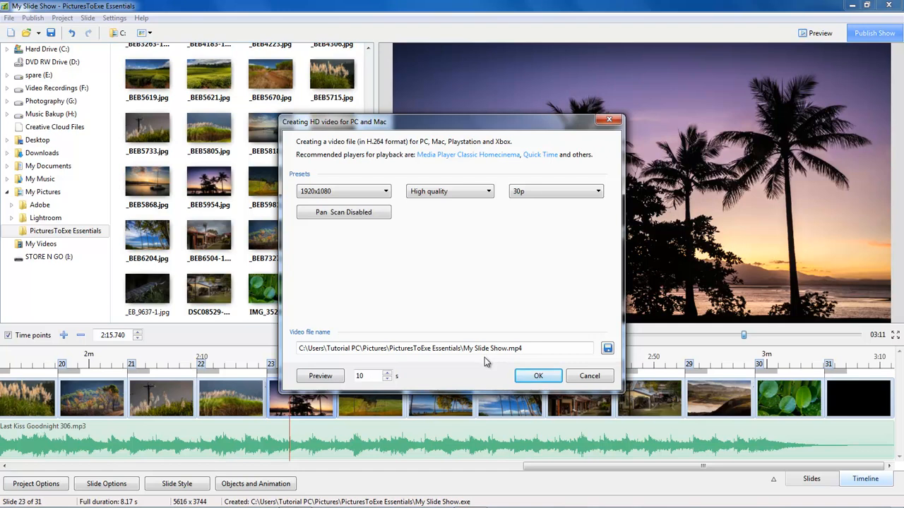
left_click(538, 376)
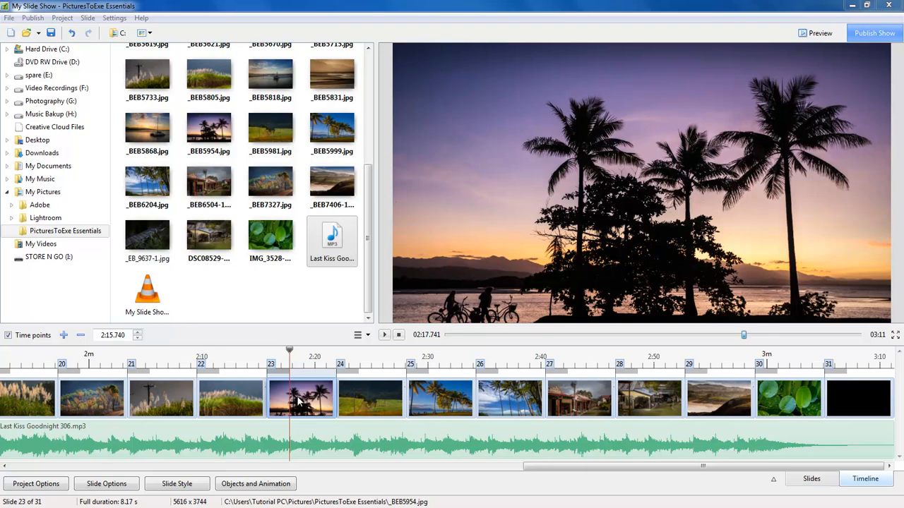
Step: Delete the five consecutive slides from slide 8, _BEB1497-3, through _BEB3263-1 in the slide list
left_click(811, 481)
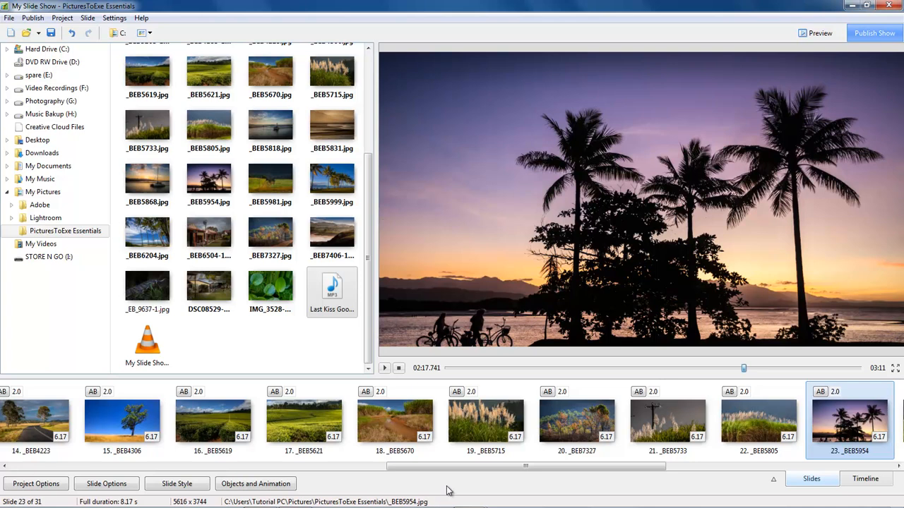
left_click_drag(465, 467, 253, 463)
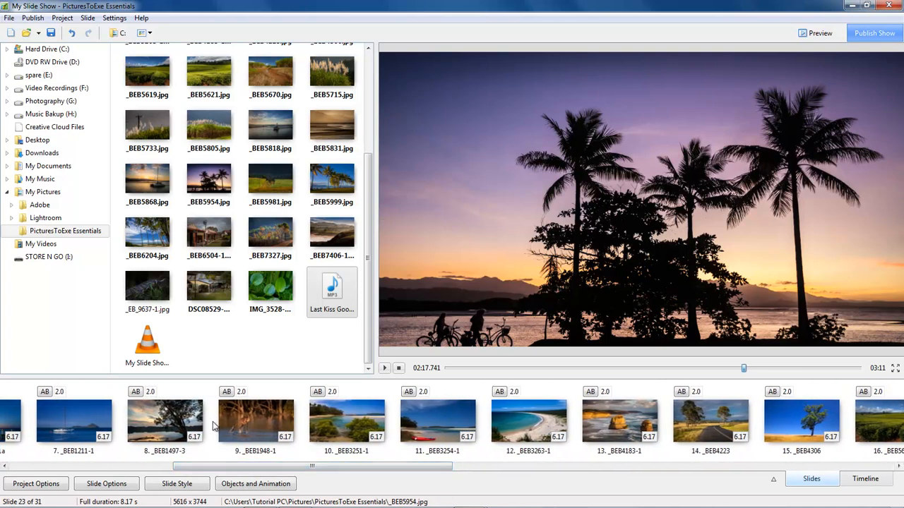
left_click(188, 420)
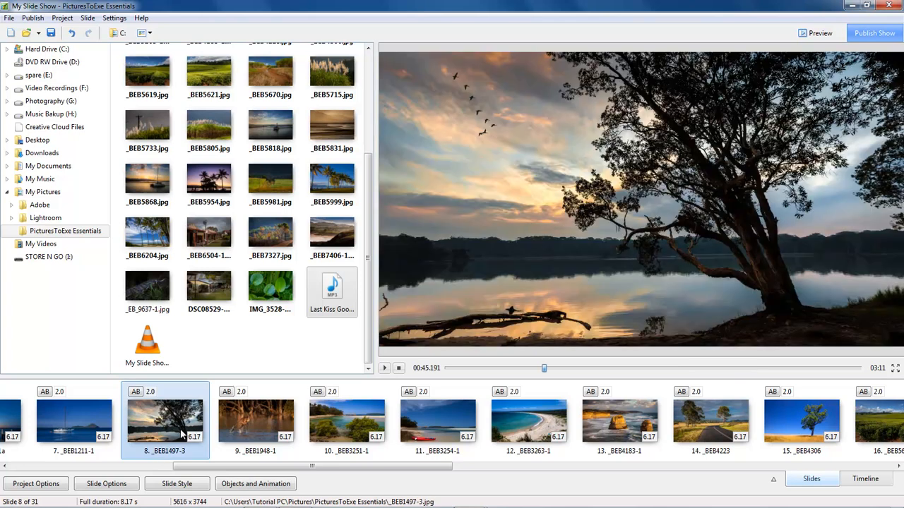
key("Delete")
key("Delete")
key("Delete")
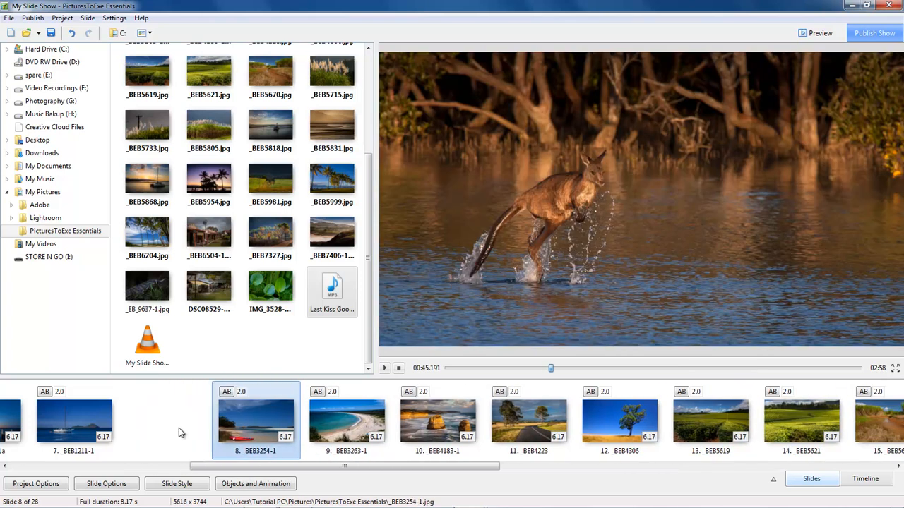
key("Delete")
key("Delete")
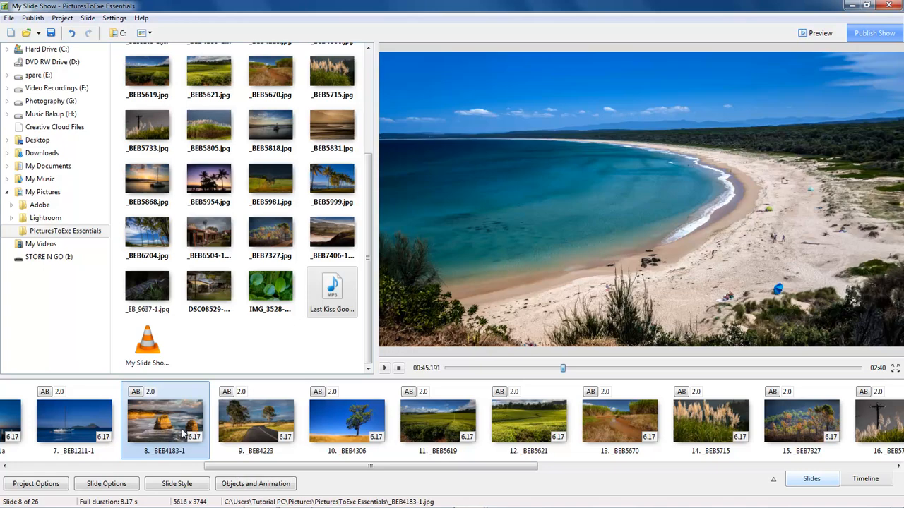
Step: Move the Last Kiss Goodnight 306 soundtrack on the timeline so it starts with slide 2 at 0:06.200
left_click(863, 481)
left_click_drag(283, 466, 90, 471)
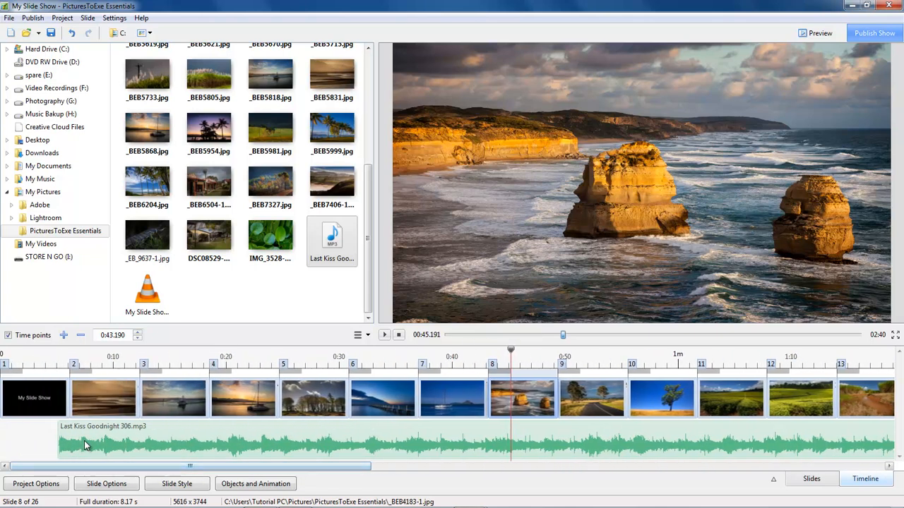
left_click_drag(78, 439, 88, 439)
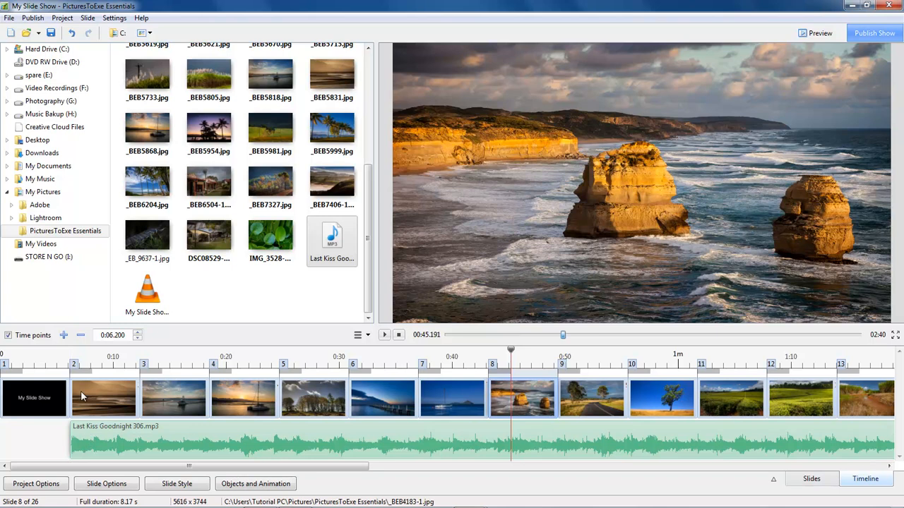
Step: Shift slide 3 to start at 0:13.700 and slide 4 at 0:20.900 on the timeline, and scrub through slide 4's transition
left_click_drag(132, 469, 137, 469)
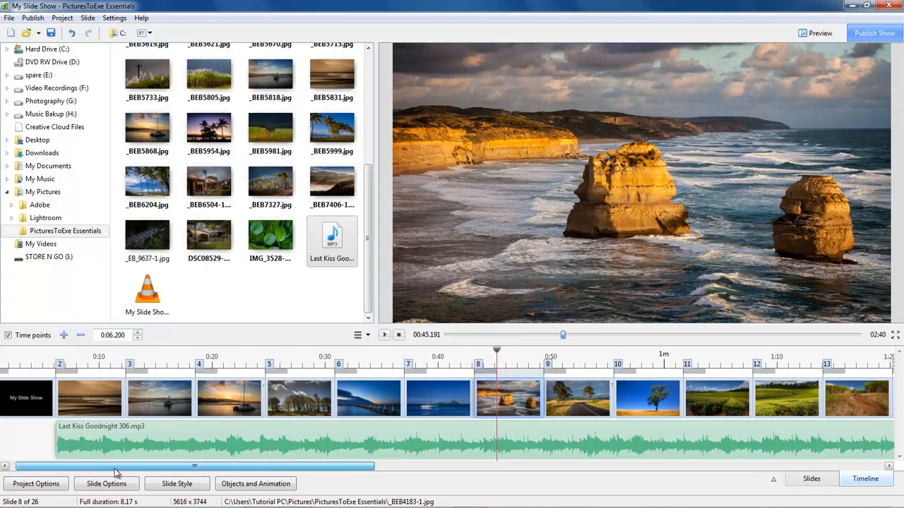
left_click(162, 394)
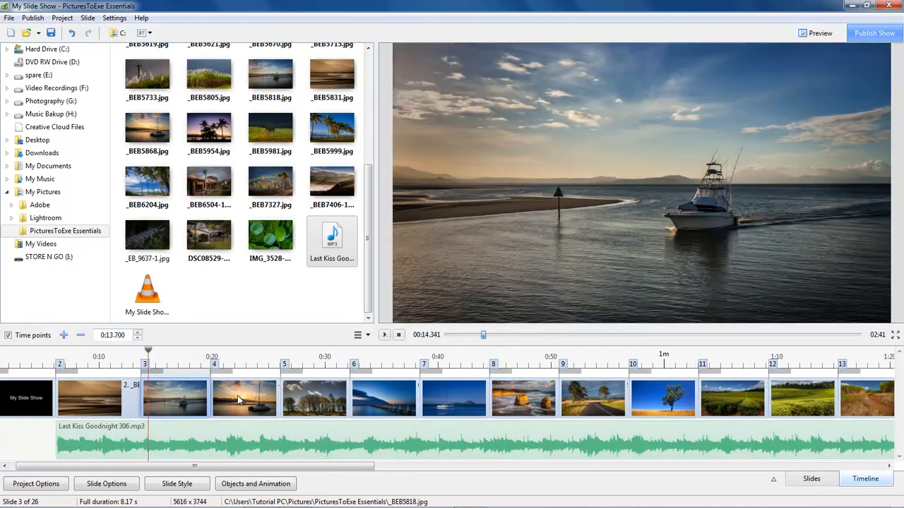
left_click(248, 401)
left_click_drag(250, 402, 270, 375)
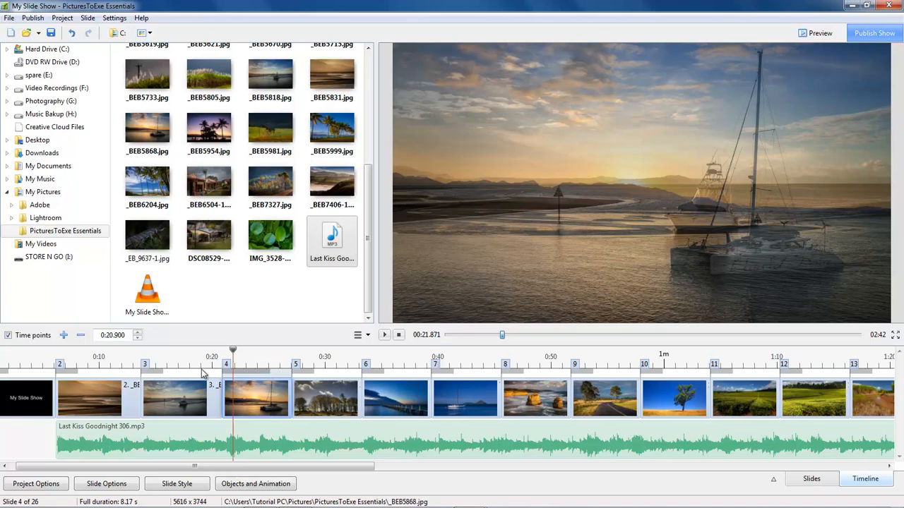
left_click(231, 355)
left_click_drag(229, 353, 259, 353)
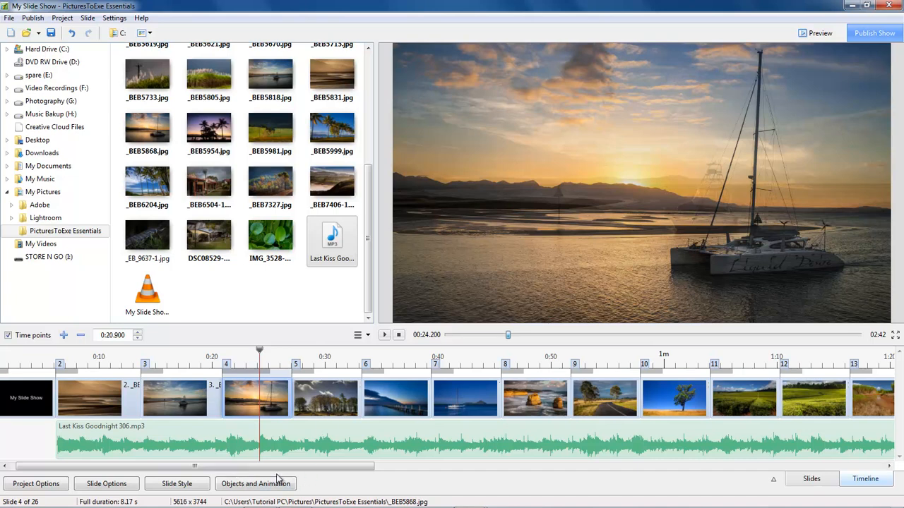
Step: Trim the end of the soundtrack back to about 2:42, at the end of the closing black slide
left_click_drag(196, 470, 709, 489)
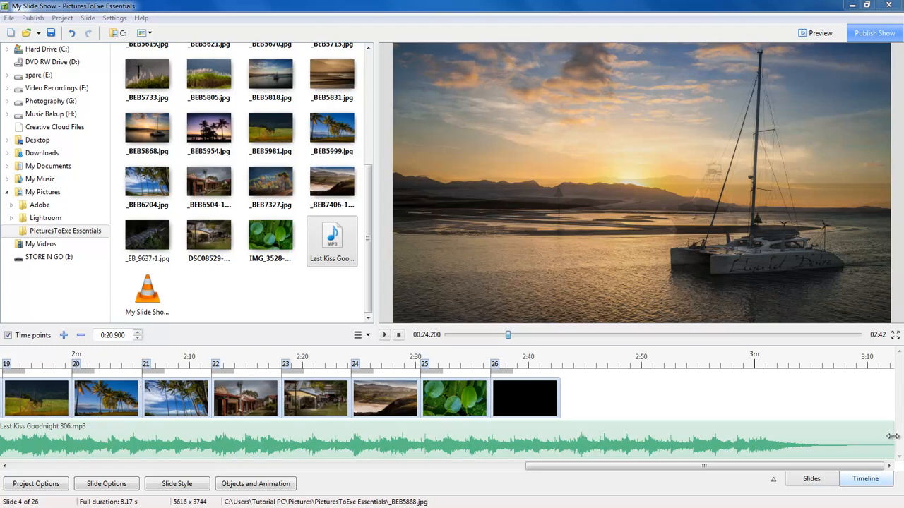
left_click_drag(892, 436, 511, 434)
scroll(513, 439, "up", 3)
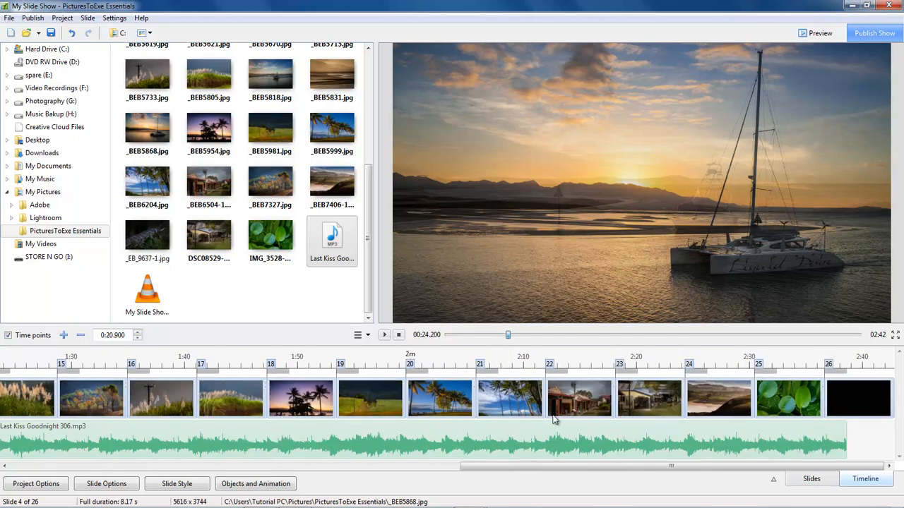
left_click_drag(846, 372, 885, 375)
left_click_drag(847, 437, 883, 437)
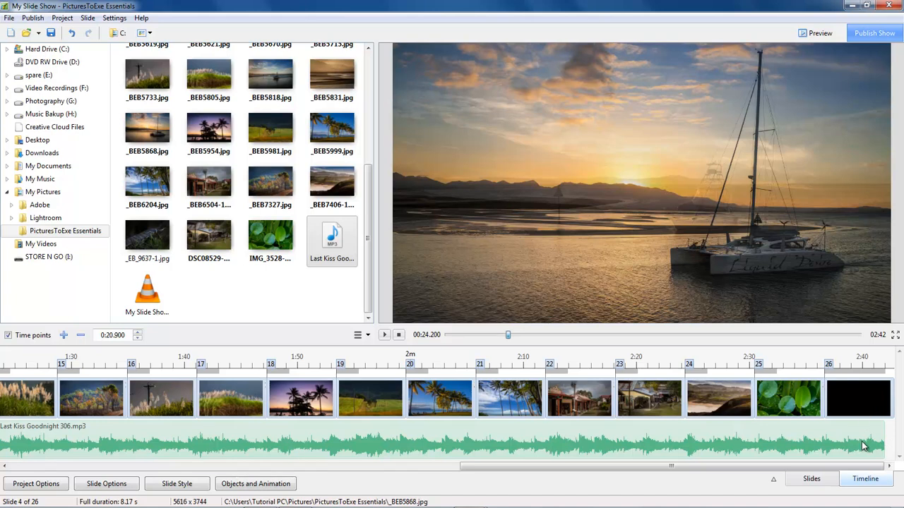
Step: Set the fade out of the Last Kiss Goodnight 306 audio clip to 15 seconds in the project's audio options
left_click(136, 435)
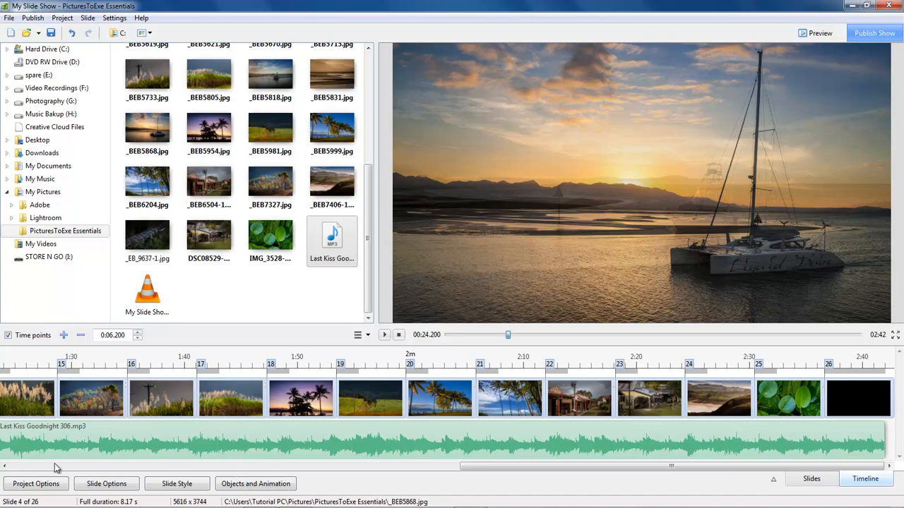
left_click(31, 484)
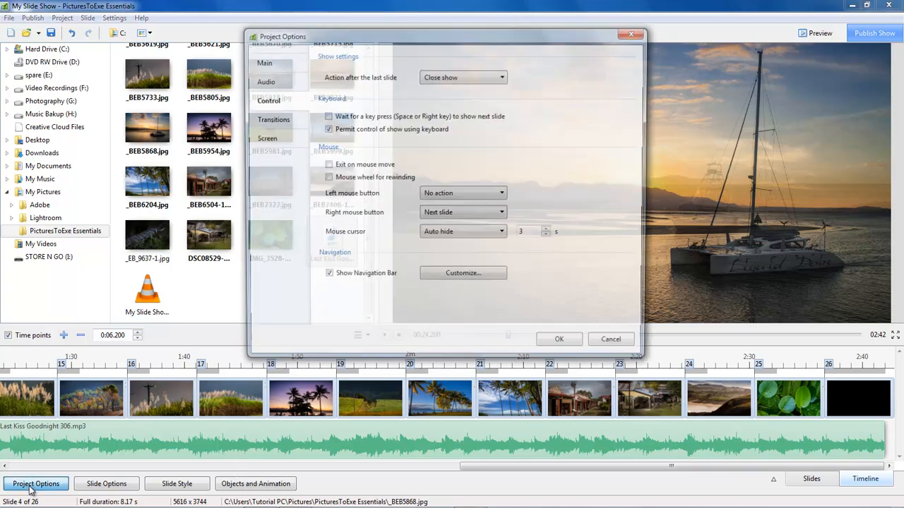
left_click(262, 82)
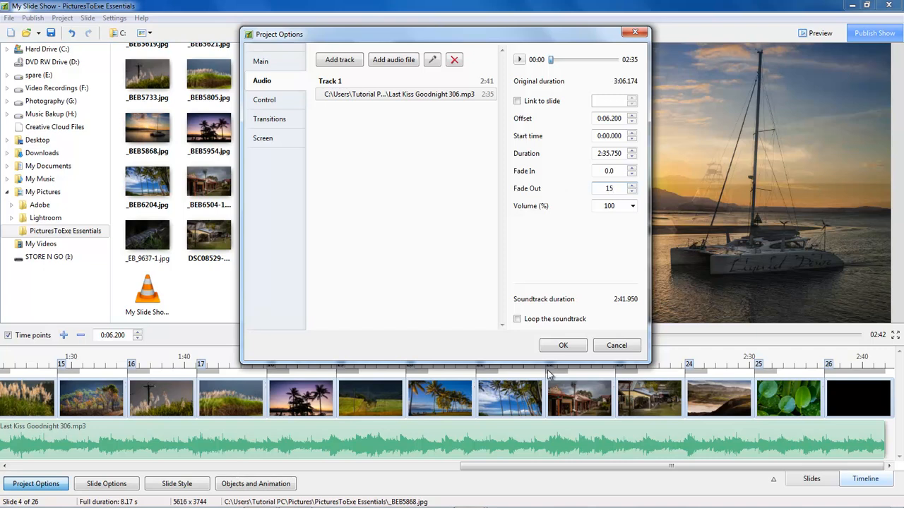
left_click(563, 346)
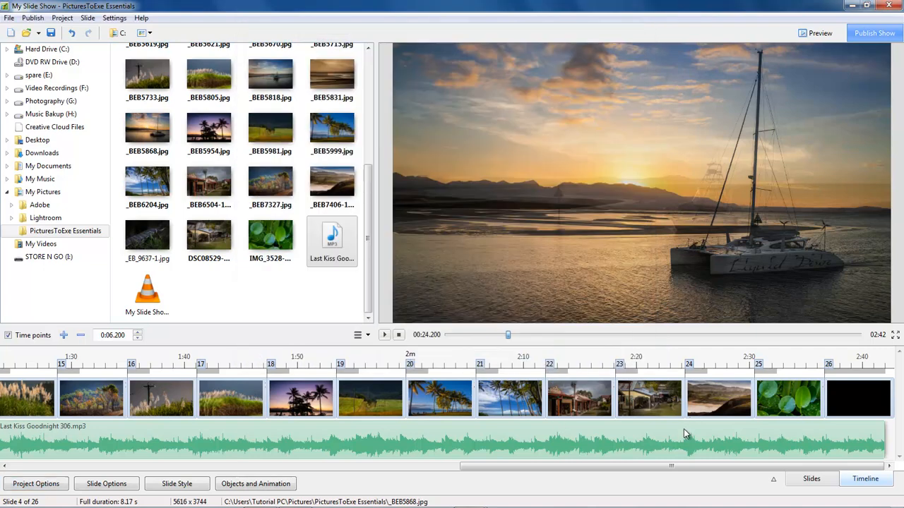
Step: Play the show from slide 23 to the end to check the music's fade-out, and scrub through slide 6 on the timeline
left_click(680, 351)
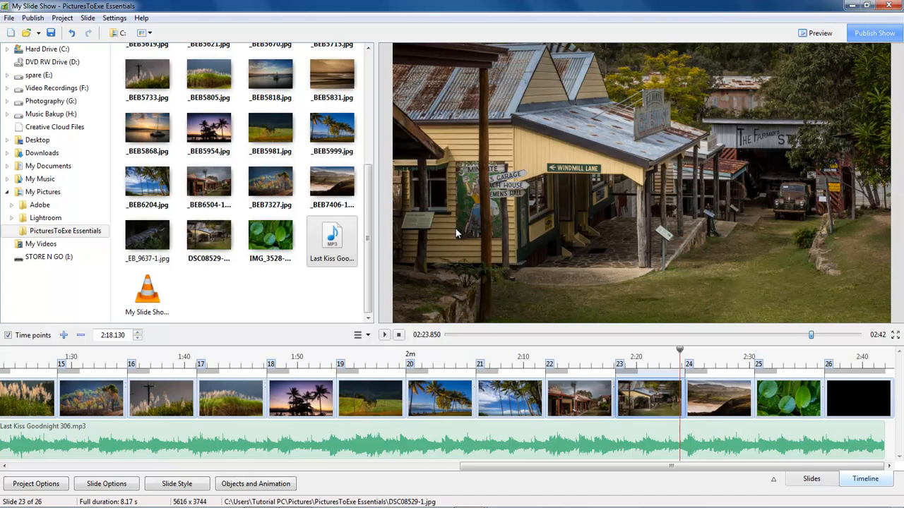
left_click(384, 336)
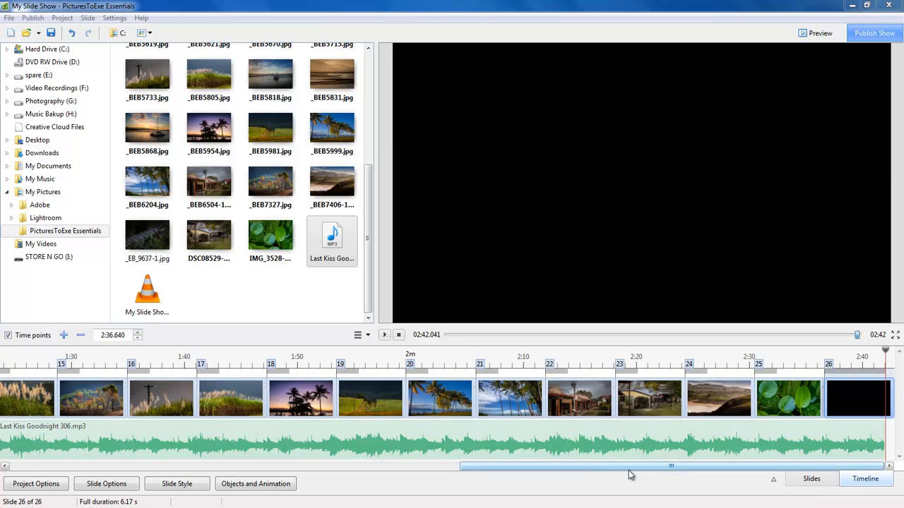
left_click_drag(671, 465, 212, 468)
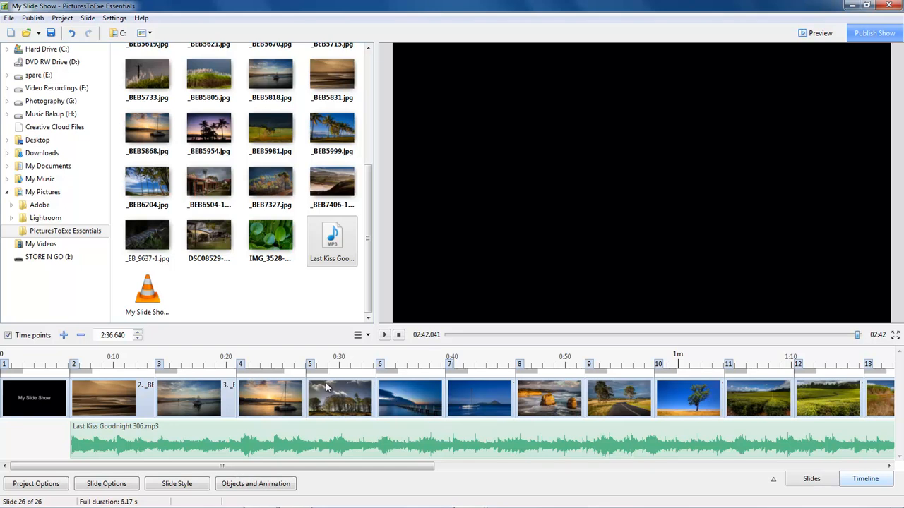
left_click(380, 356)
left_click_drag(382, 355, 437, 366)
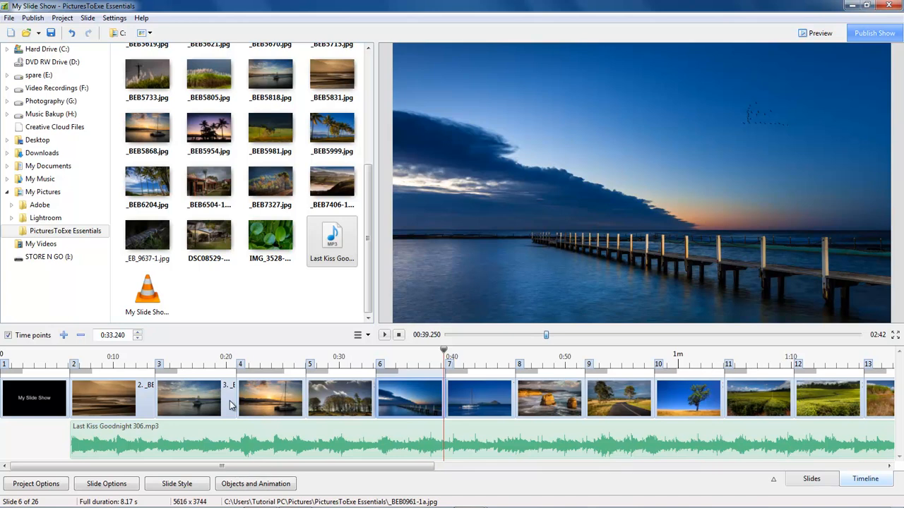
Step: Set the transition of slide 10, _BEB4306, to Flip 3D with the rightward direction
left_click(685, 399)
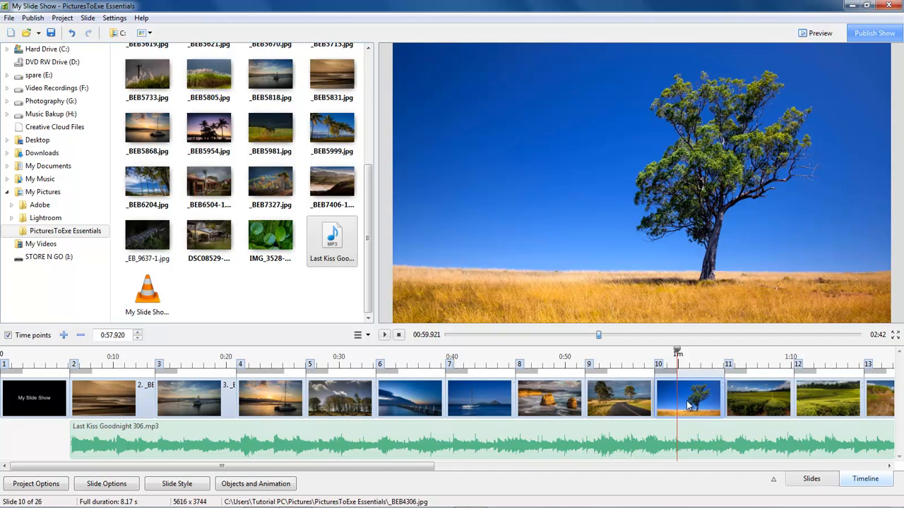
left_click(106, 483)
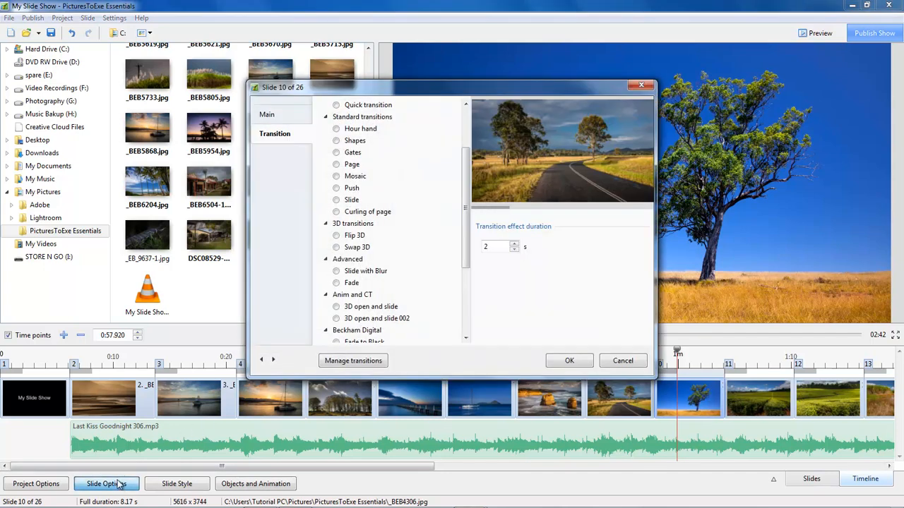
left_click(275, 137)
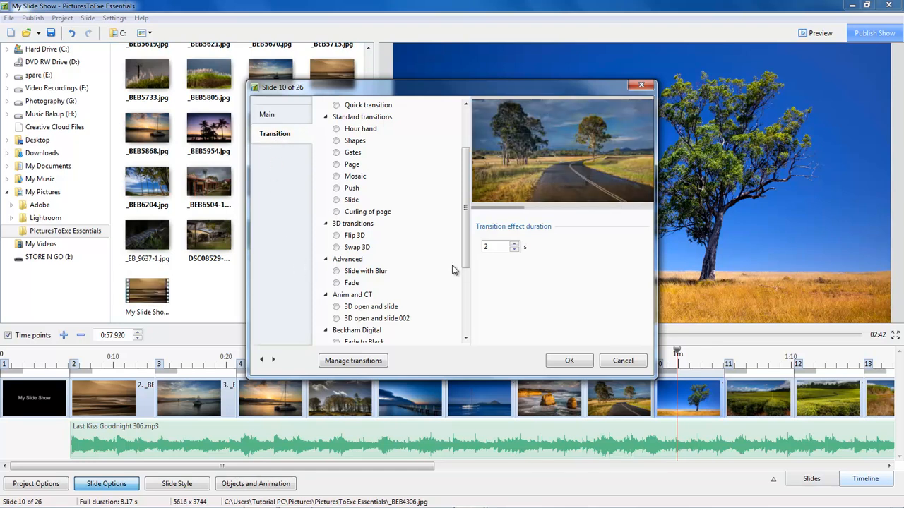
mouse_move(466, 256)
left_mouse_down()
mouse_move(475, 226)
mouse_move(466, 272)
left_mouse_up()
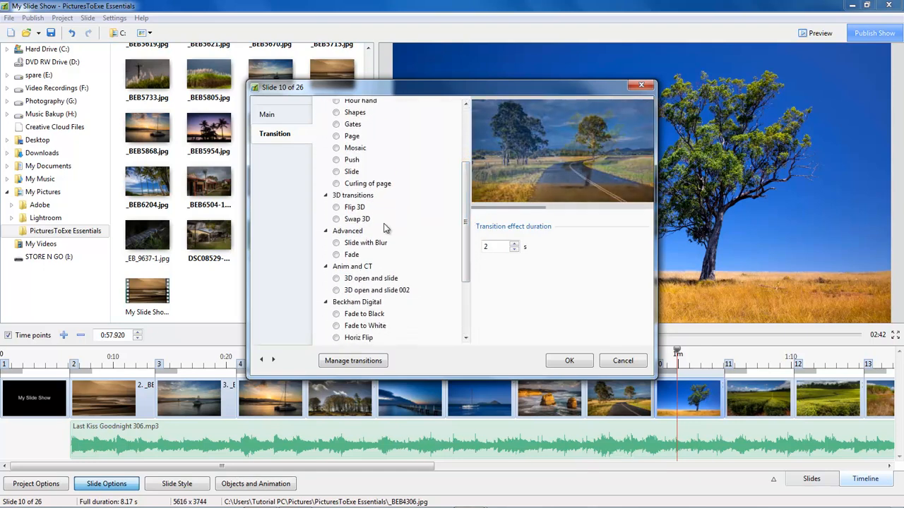
left_click(337, 208)
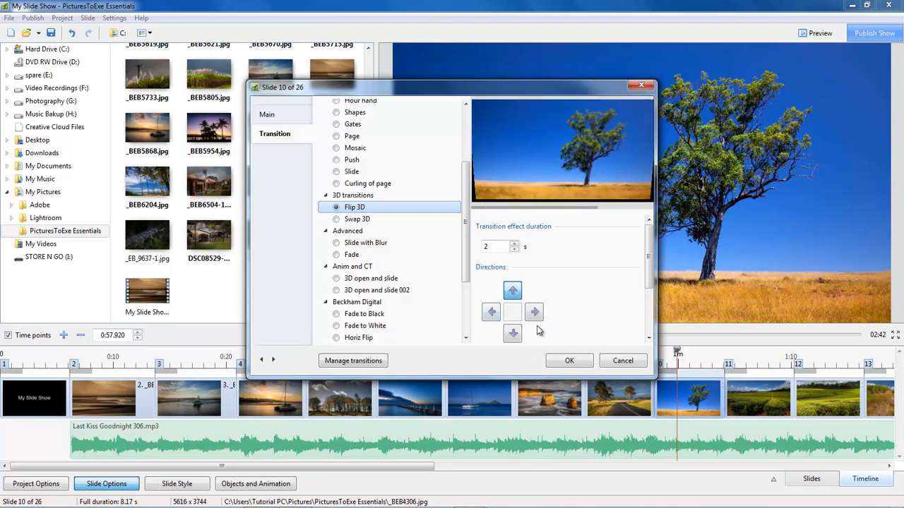
left_click(513, 333)
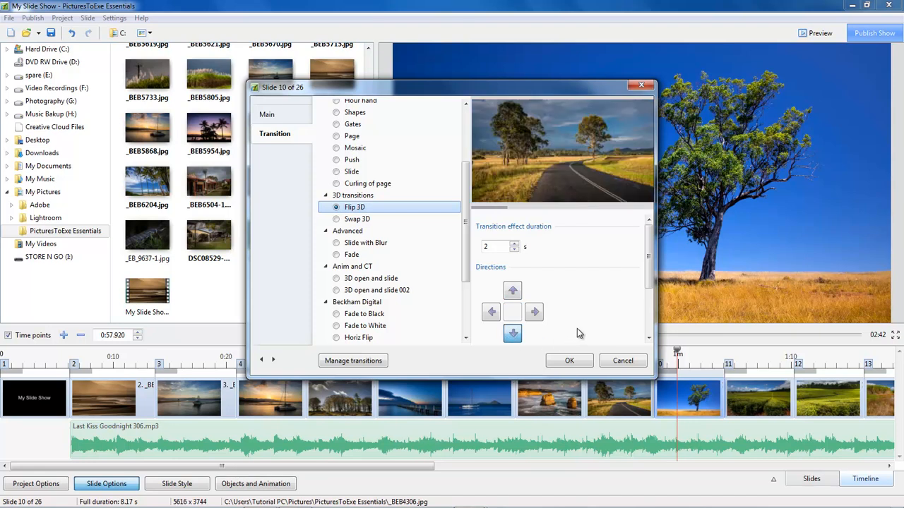
left_click(534, 312)
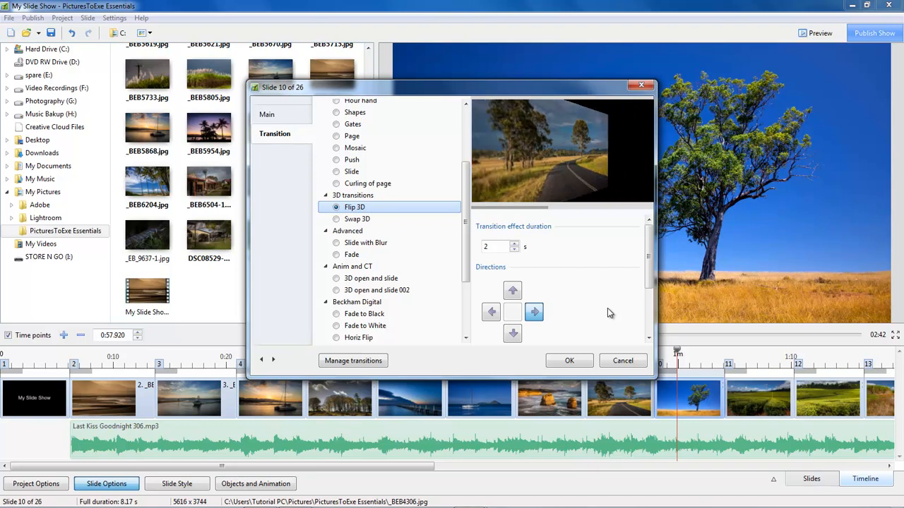
left_click(567, 361)
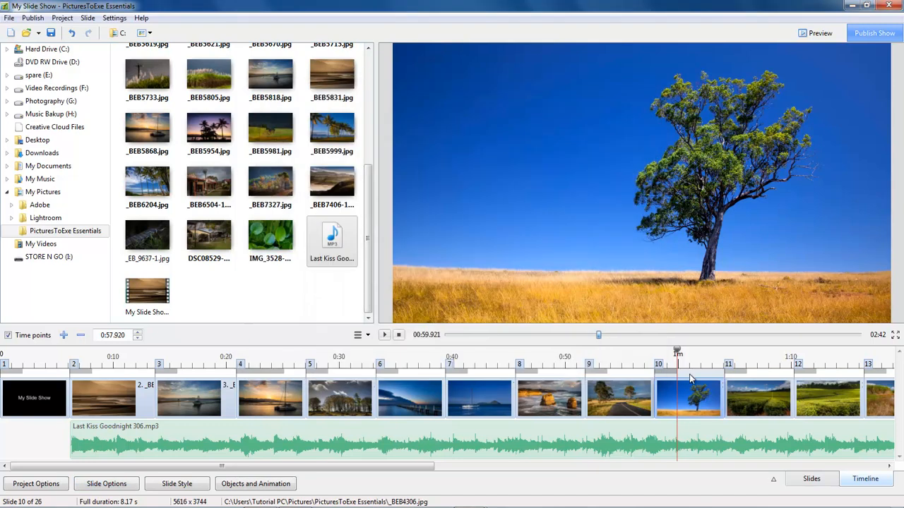
Step: Scrub over slide 10, play the show from slide 9 into slide 11 to check slide 10's transition, and stop playback
left_click_drag(677, 369, 699, 378)
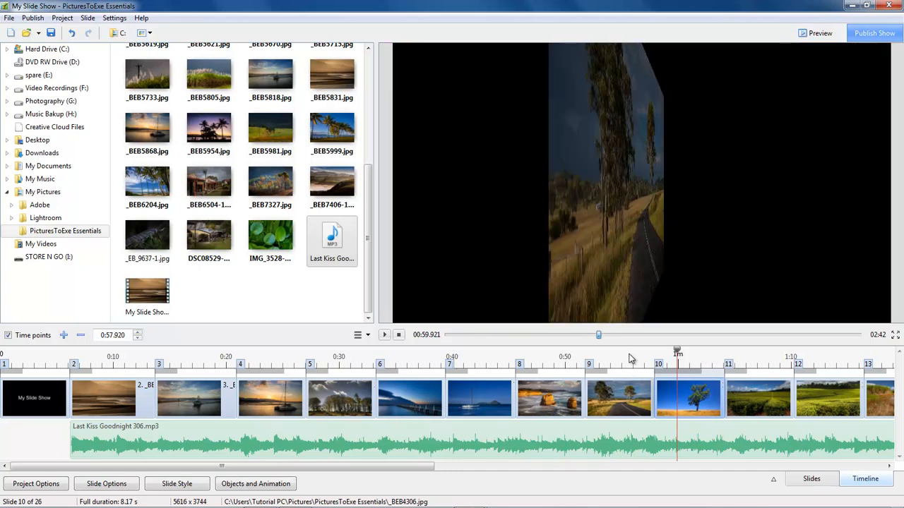
left_click(630, 357)
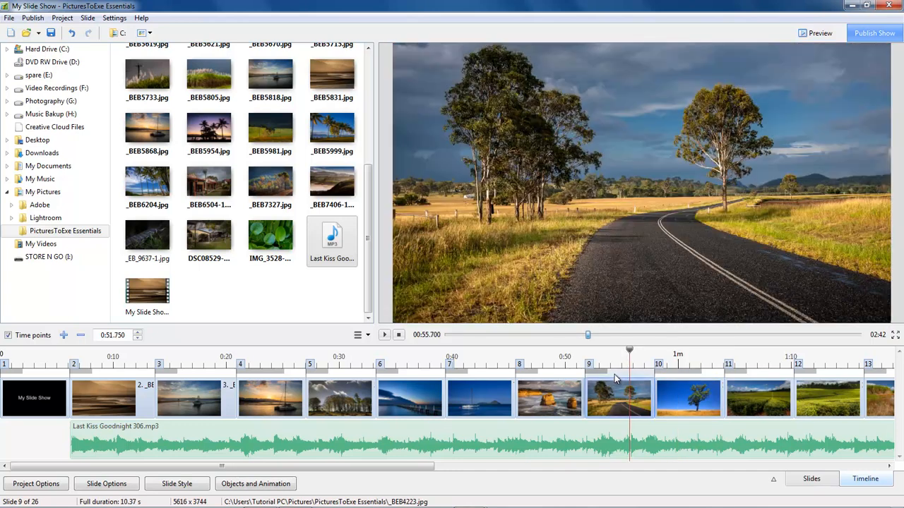
left_click(385, 336)
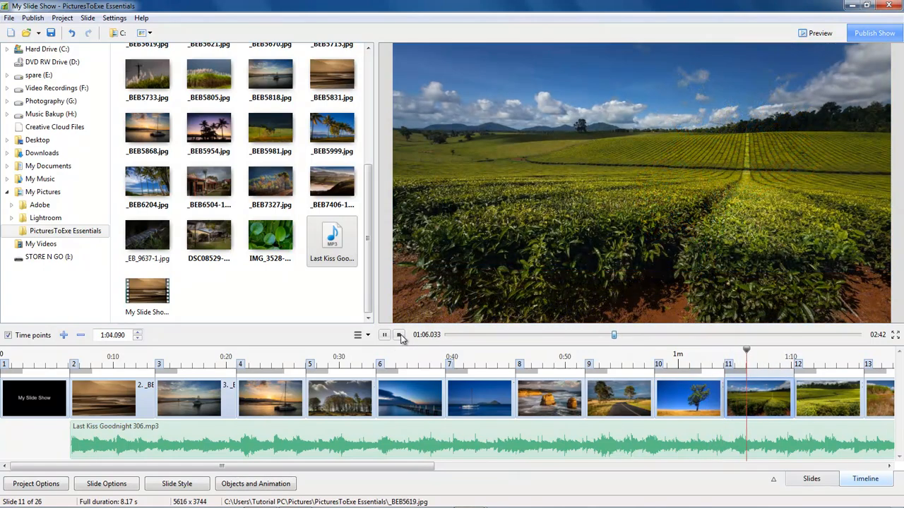
left_click(398, 335)
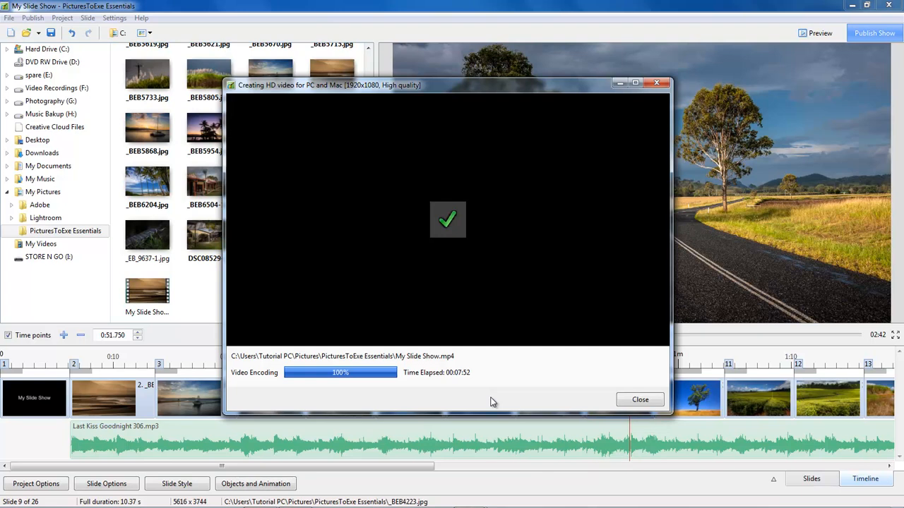
Step: Close the finished HD video export, switch to the PicturesToExe Essentials folder in Windows Explorer and inspect the soundtrack, project, executable and video files
left_click(633, 401)
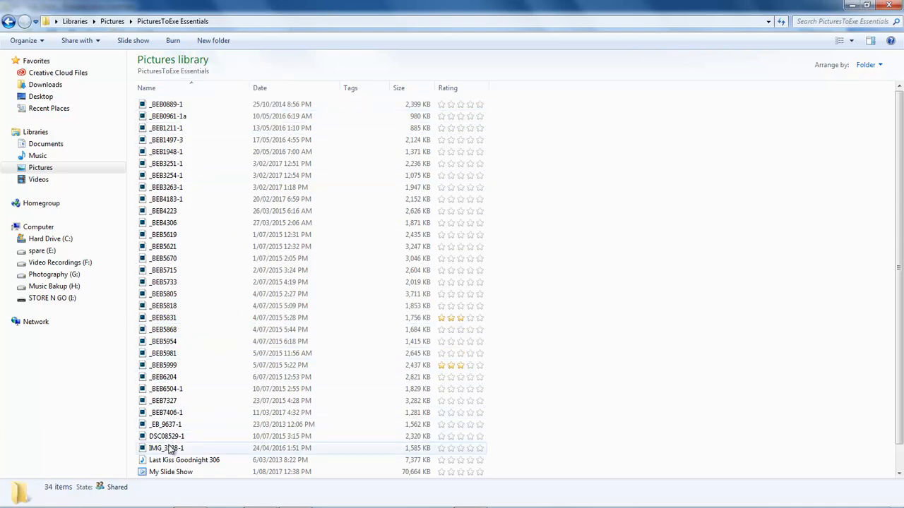
mouse_move(170, 453)
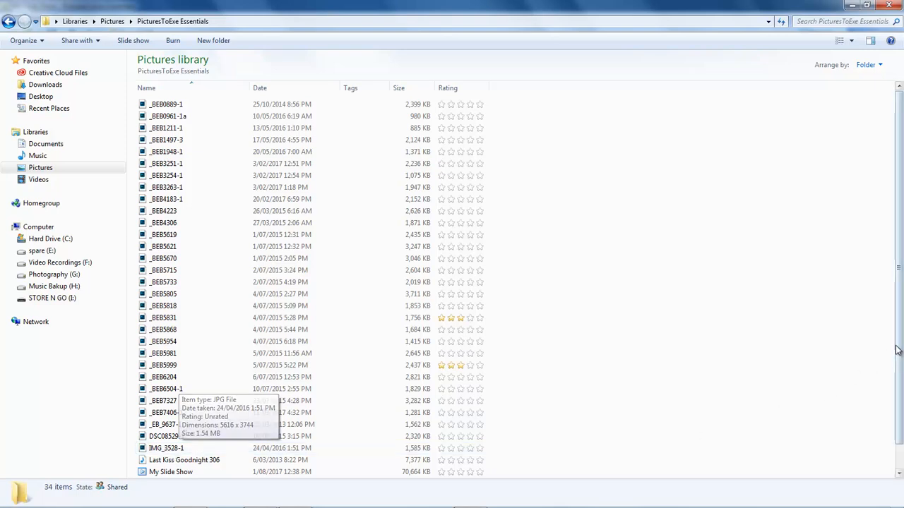
left_click_drag(899, 352, 893, 377)
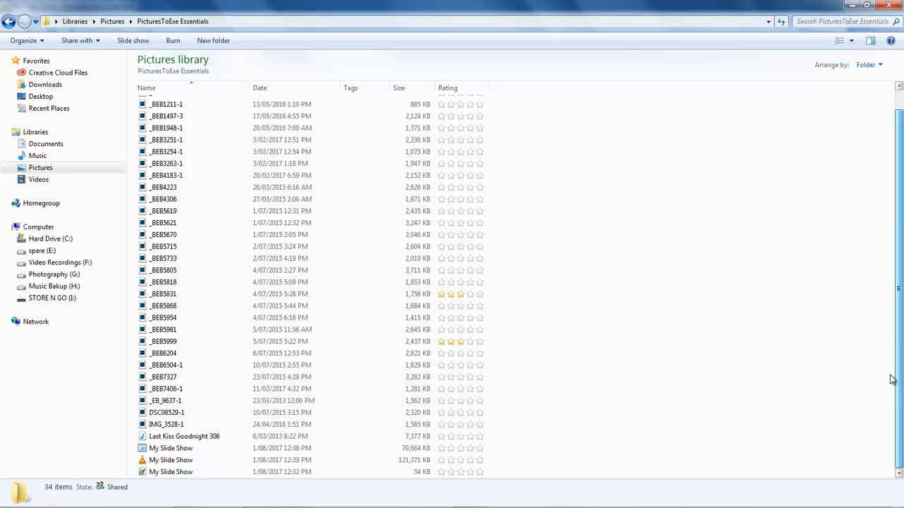
left_click(203, 440)
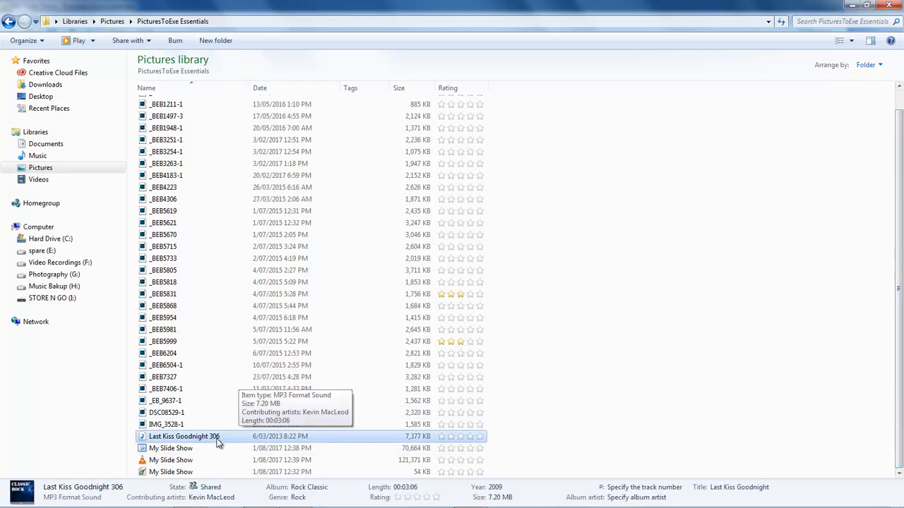
left_click(187, 477)
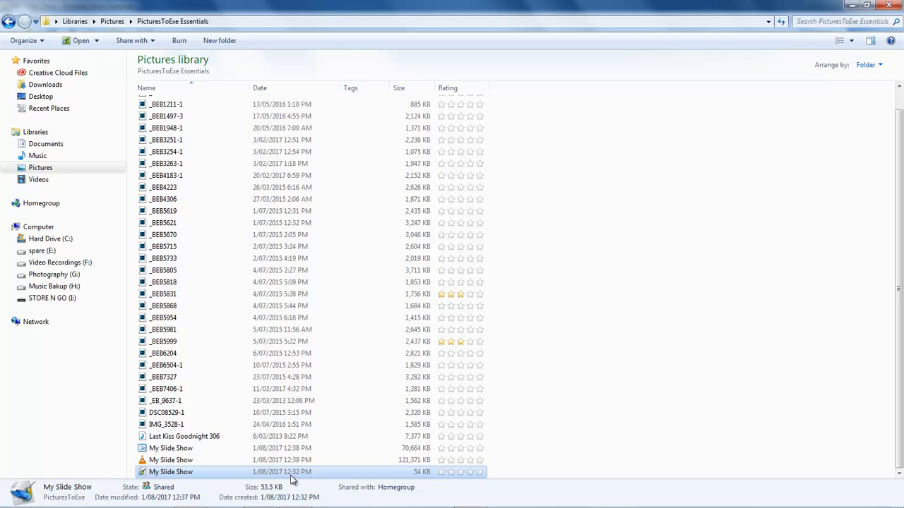
left_click(172, 450)
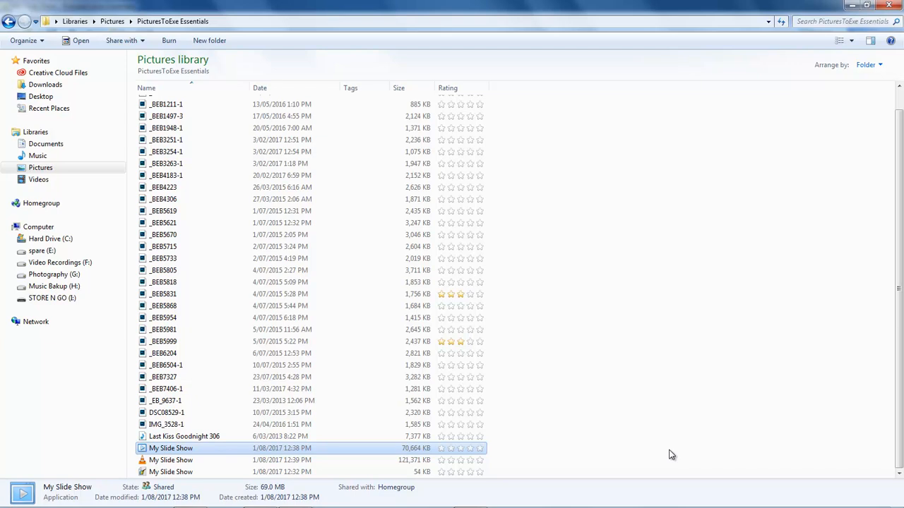
left_click(180, 463)
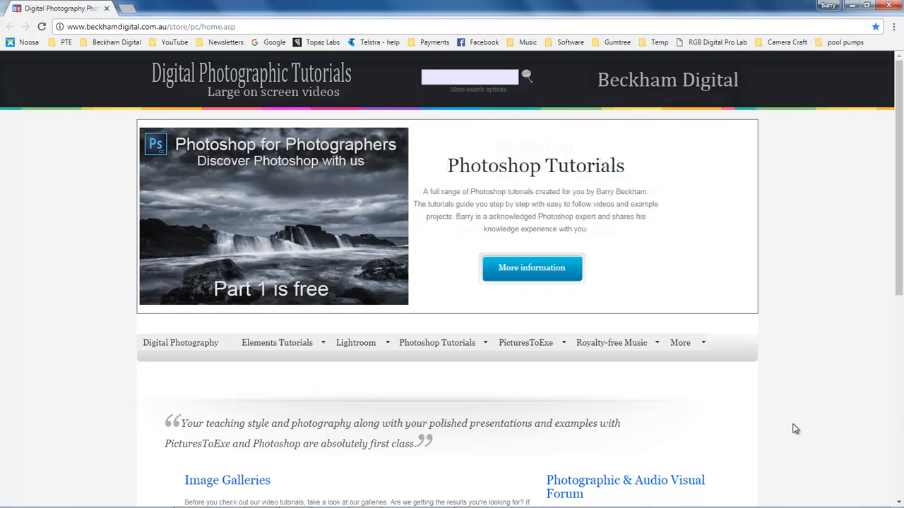
Step: Switch to the Beckham Digital website in the browser and open the Software on Disk page for PicturesToExe 9
mouse_move(556, 348)
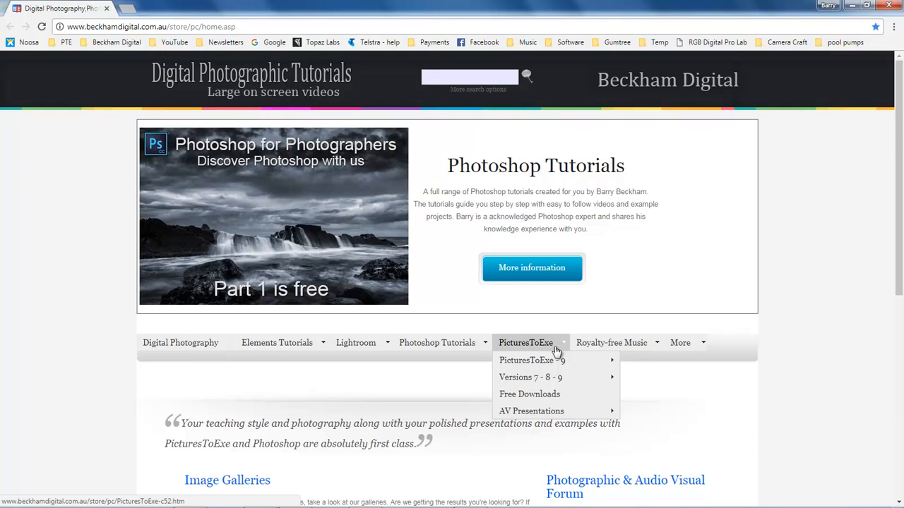
mouse_move(549, 363)
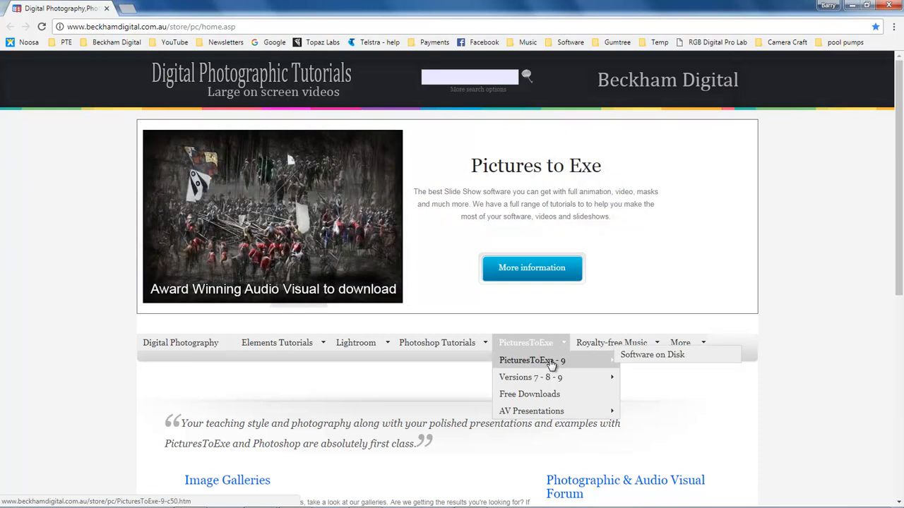
left_click(636, 356)
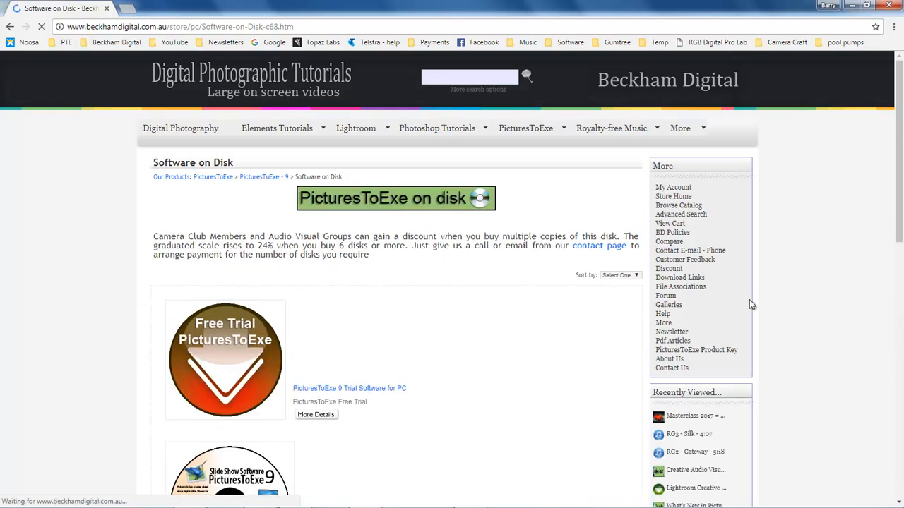
Step: Examine the disk offers for the Essentials Version and the Essentials Version & Quick Start Guide
mouse_move(234, 363)
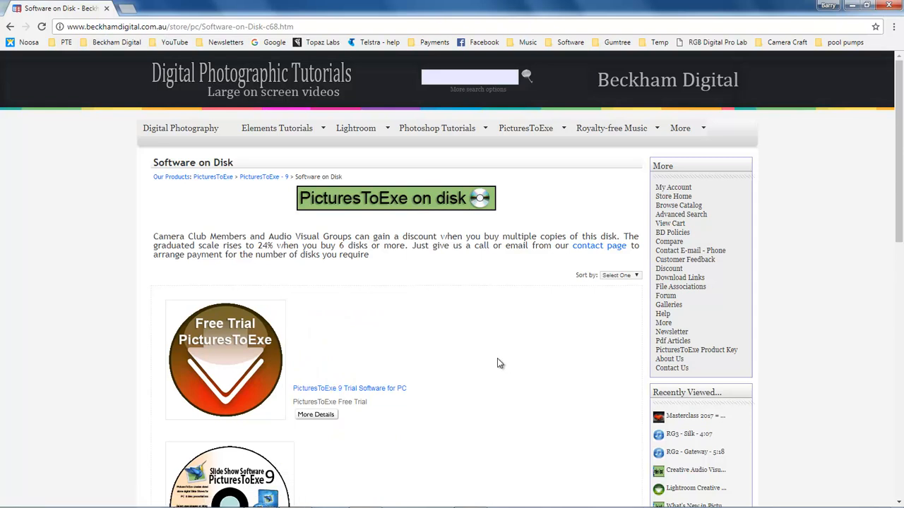
left_click_drag(899, 190, 876, 455)
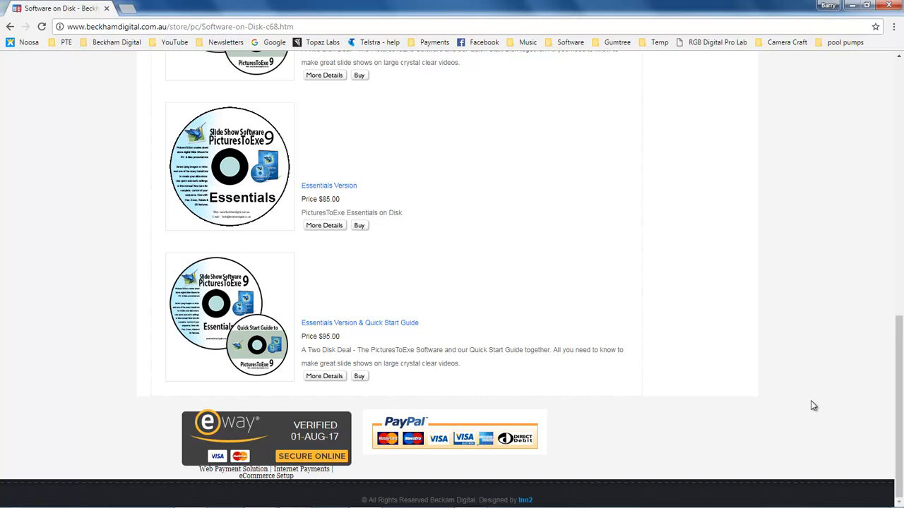
mouse_move(246, 167)
mouse_move(248, 201)
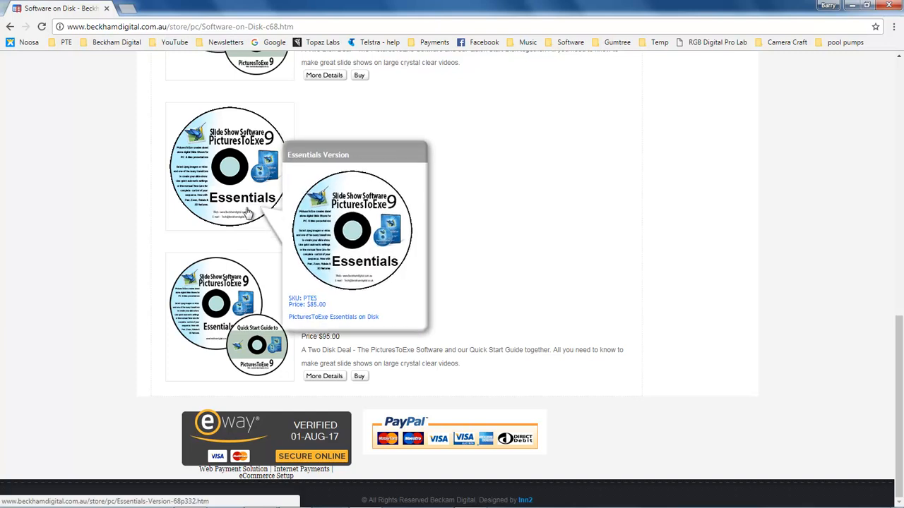
mouse_move(261, 357)
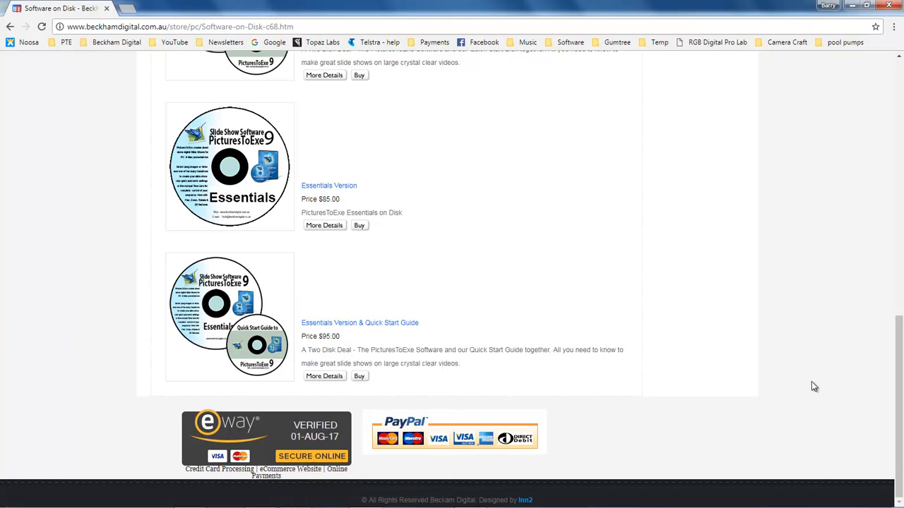
Step: Open the PicturesToExe 9 Trial Software for PC item and download its installer to the Desktop as picturestoexe-setup
left_click_drag(898, 377, 897, 120)
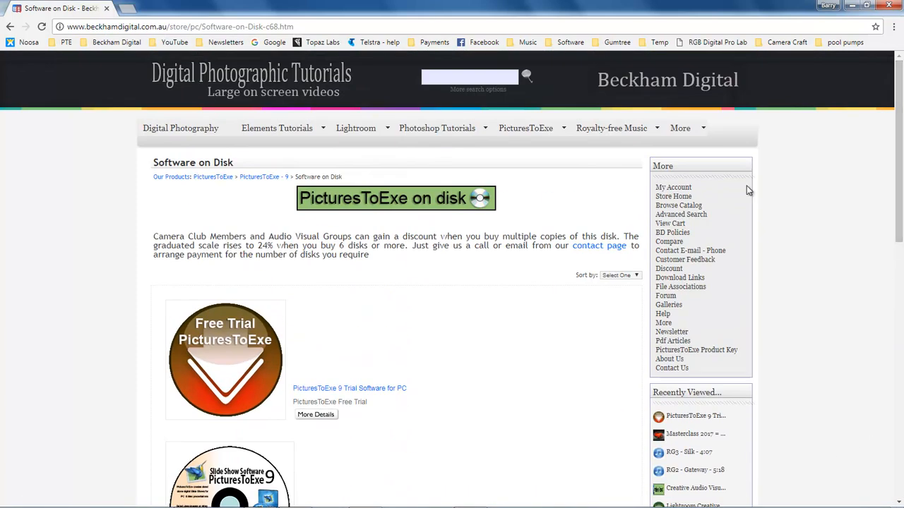
left_click(223, 353)
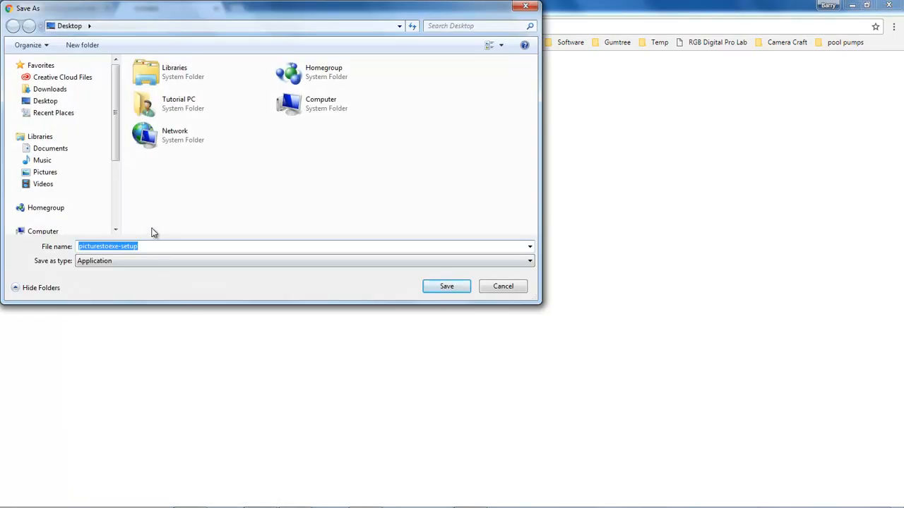
left_click(445, 286)
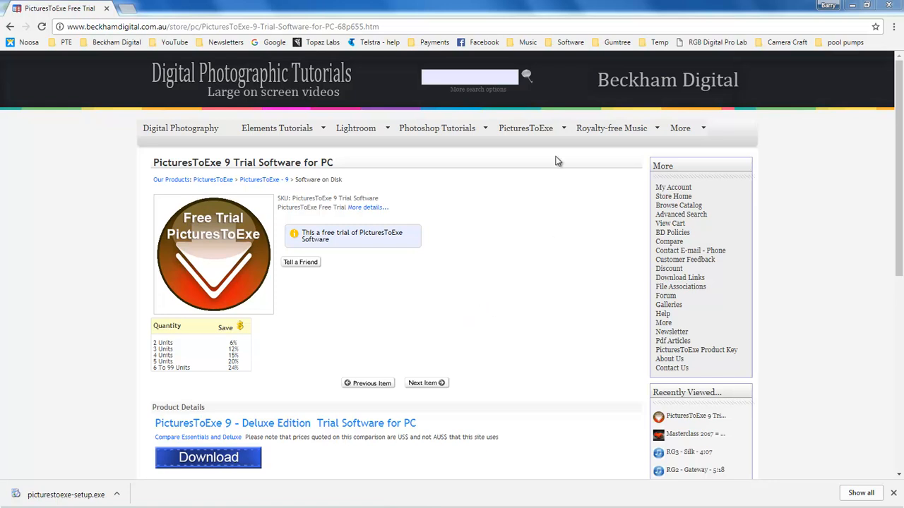
Step: Go to the Page 6 - Latest list of AV Presentations and open the PicturesToExe 9 Promo slide show's page
mouse_move(562, 131)
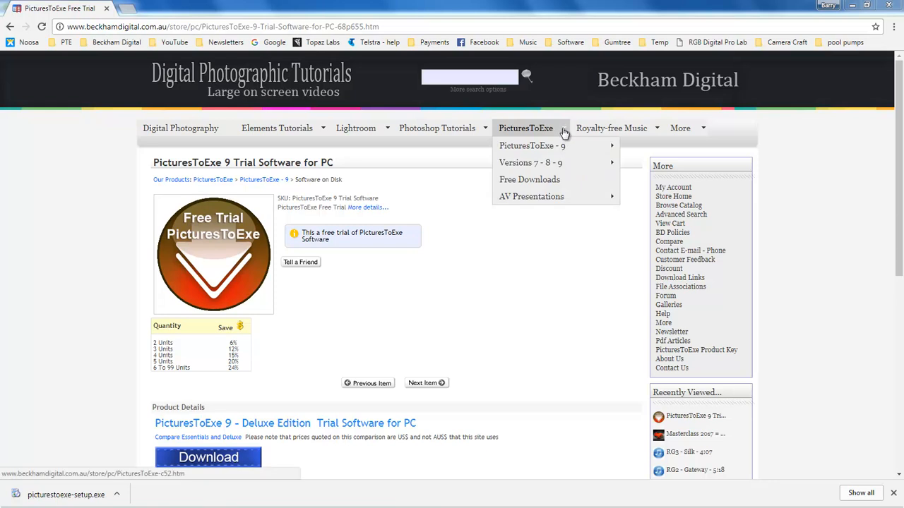
mouse_move(560, 200)
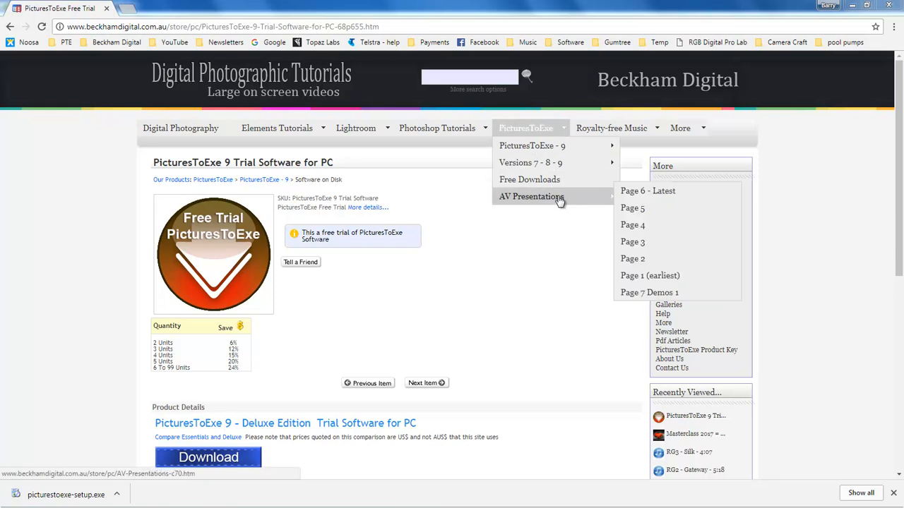
left_click(640, 194)
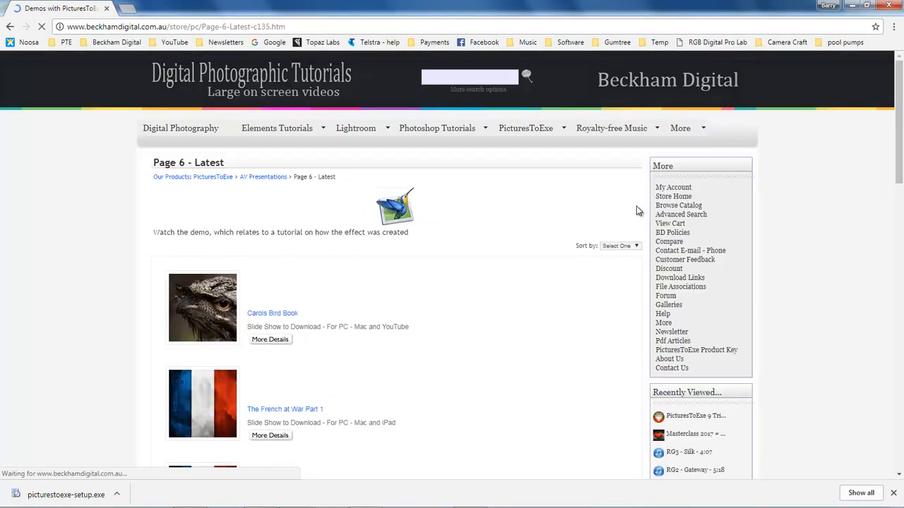
left_click_drag(891, 139, 894, 364)
mouse_move(202, 308)
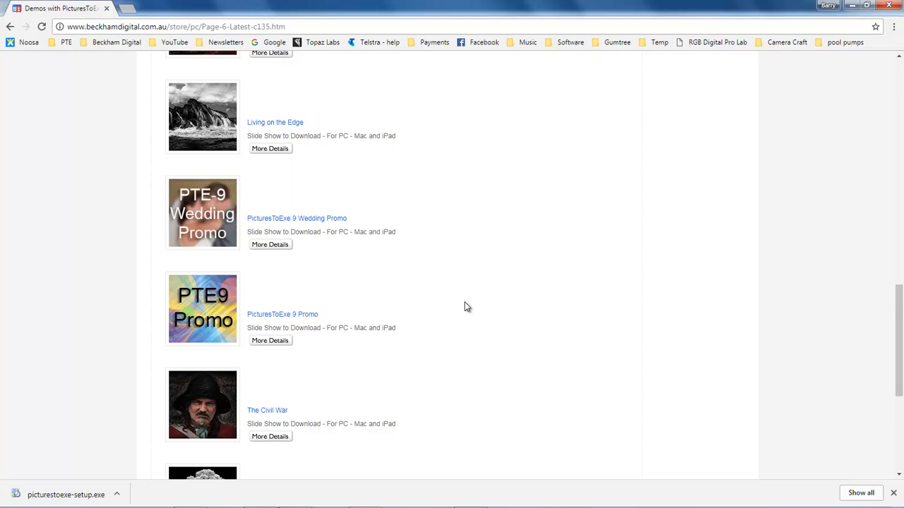
left_click(220, 317)
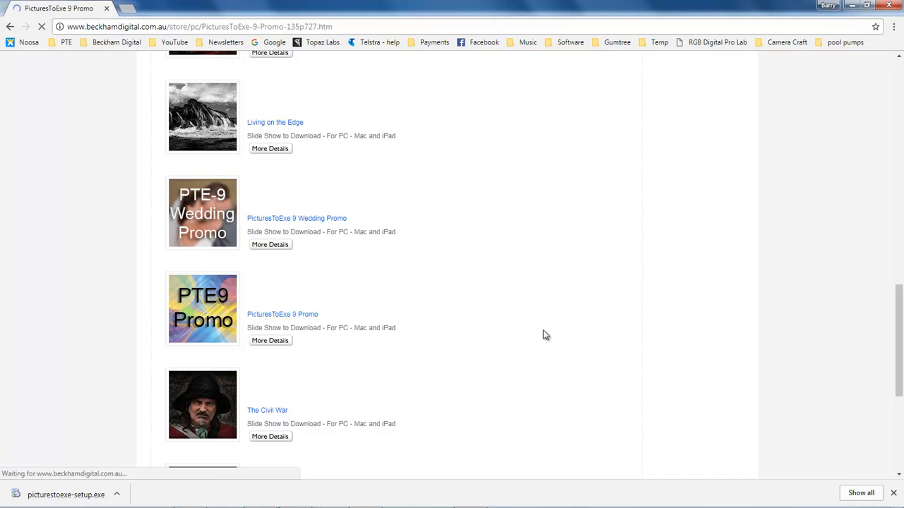